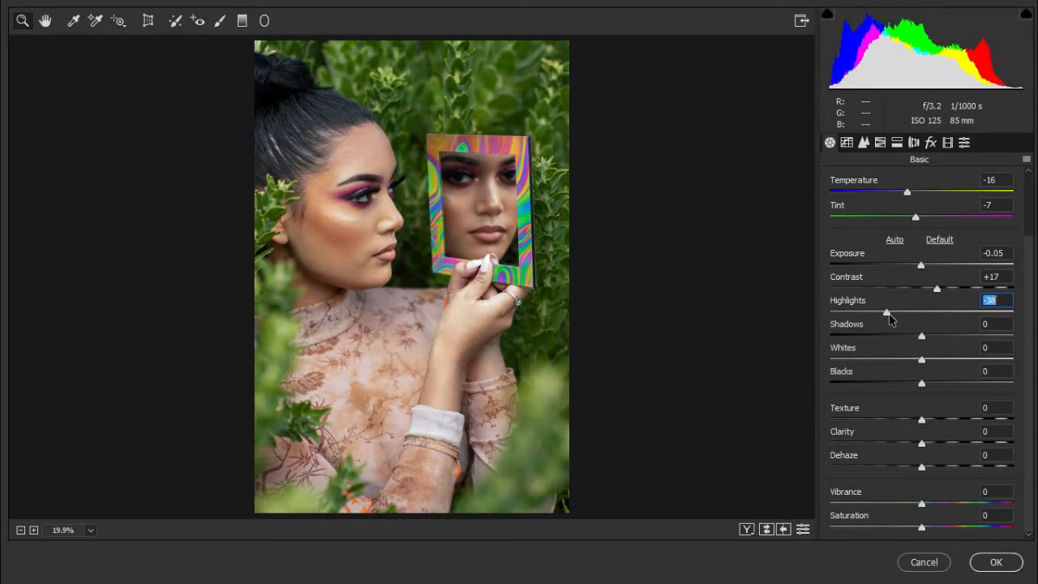
- Set Blacks to -19, Clarity to +6, Dehaze to +10, Vibrance to +30 and Saturation to +6 in the basic adjustments
left_click_drag(922, 387, 905, 392)
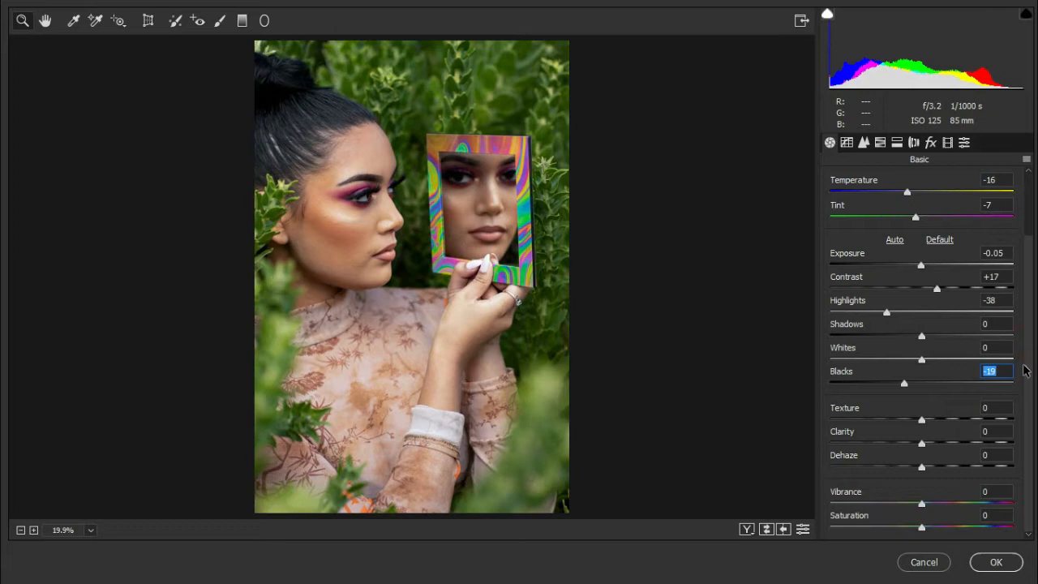
left_click_drag(925, 444, 931, 468)
left_click(922, 504)
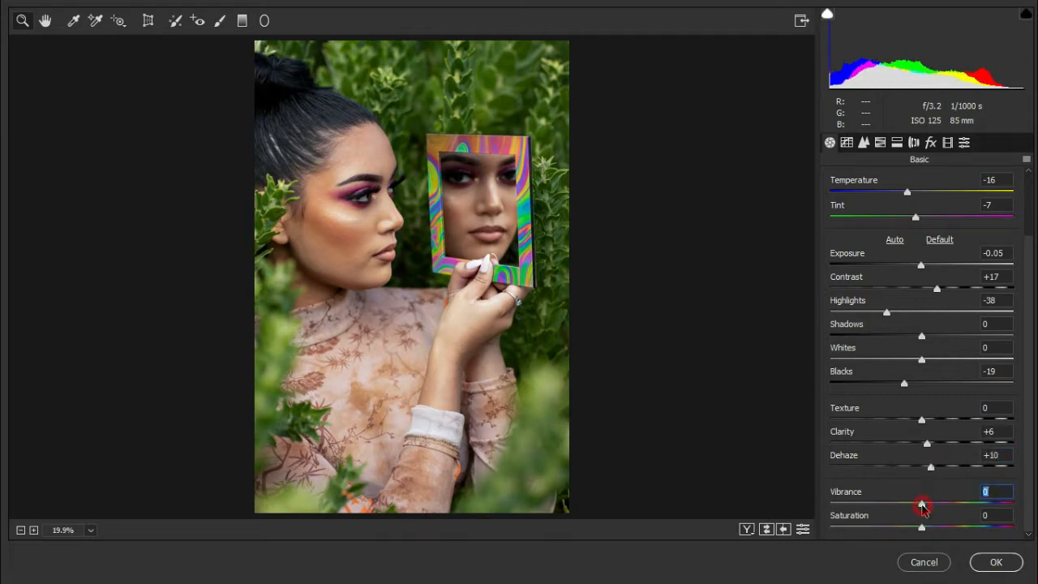
left_click_drag(931, 510, 929, 530)
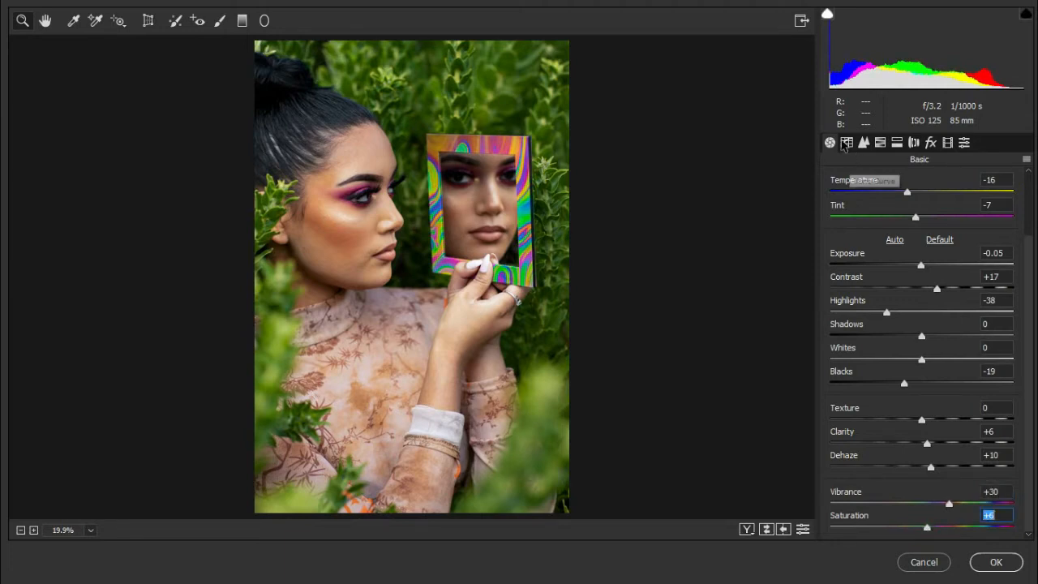
- Shift the HSL hues: Yellows to +56, Greens to +58, Aquas to +80 and Blues to -25
left_click(880, 144)
left_click(840, 184)
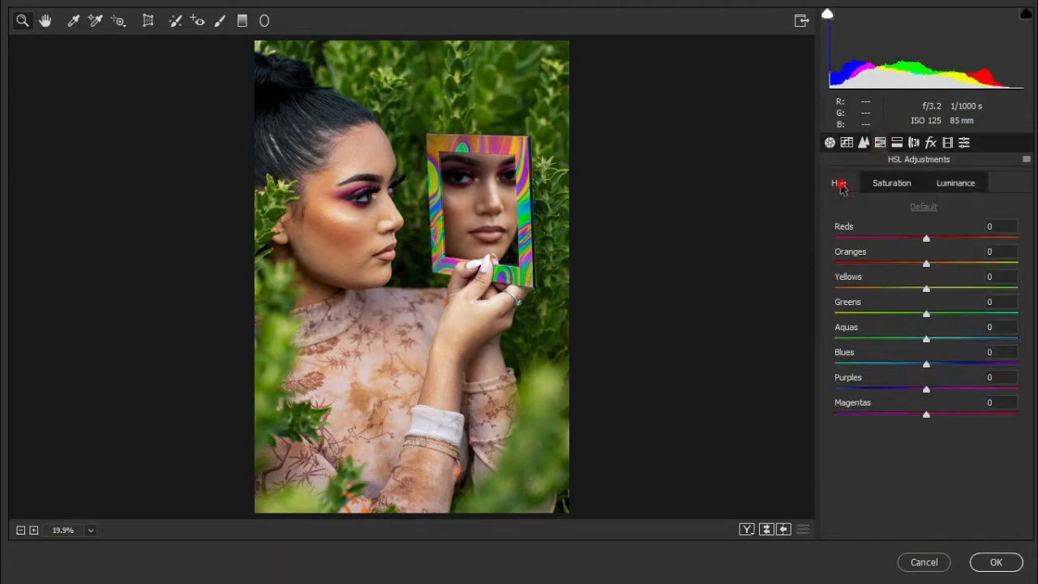
left_click_drag(926, 288, 978, 288)
left_click(926, 314)
left_click_drag(926, 315, 980, 315)
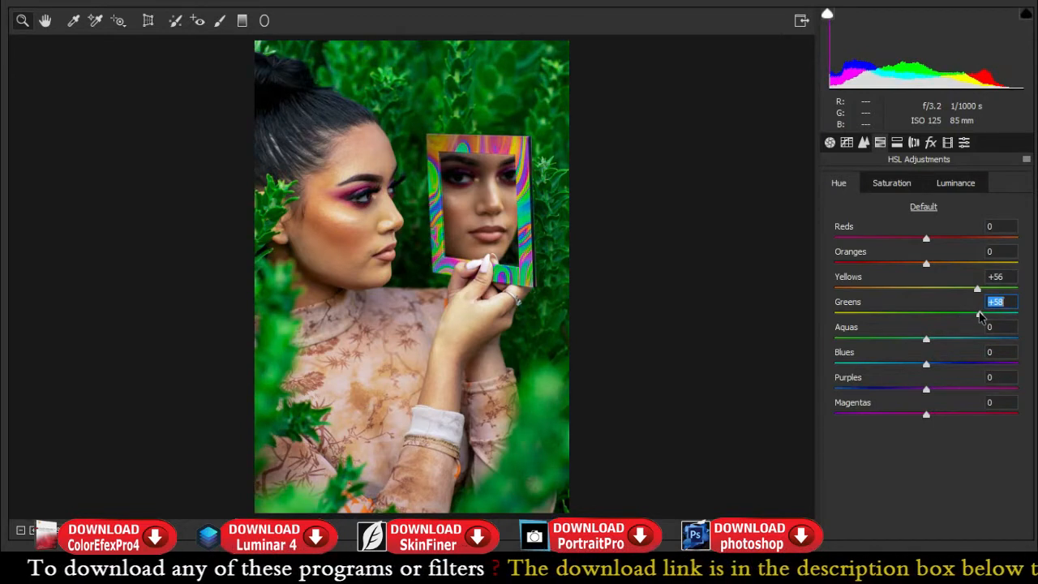
left_click_drag(929, 344, 1001, 338)
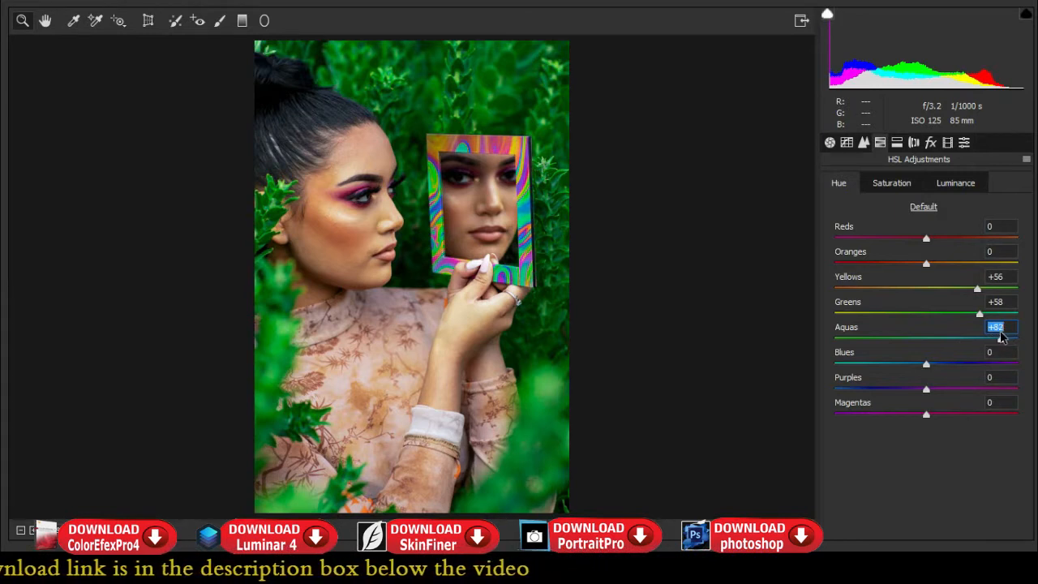
left_click_drag(927, 366, 904, 366)
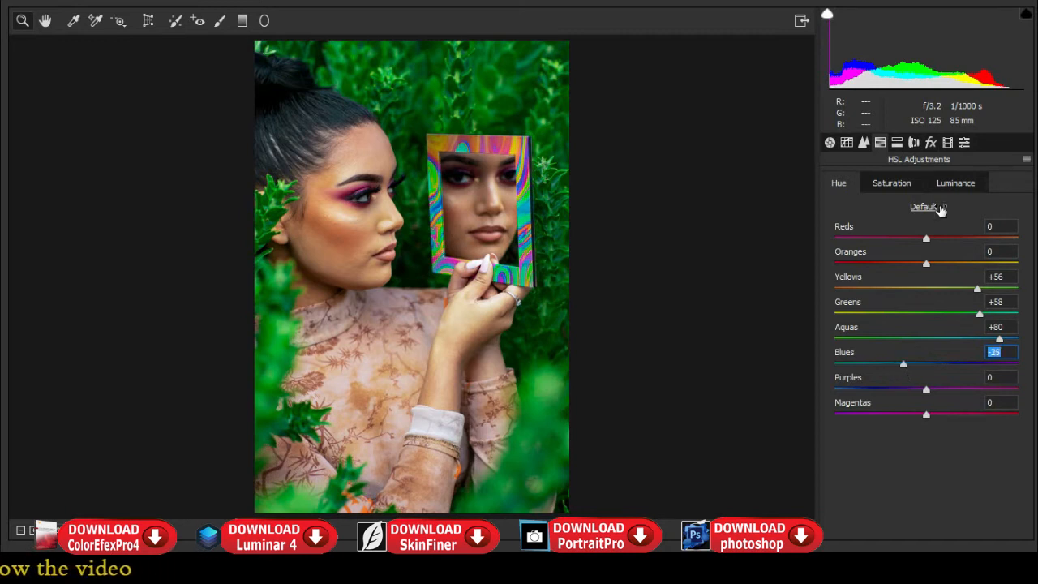
- Raise the HSL saturation of the Greens to +28
left_click(956, 183)
left_click(909, 183)
left_click(927, 316)
left_click_drag(927, 315, 953, 322)
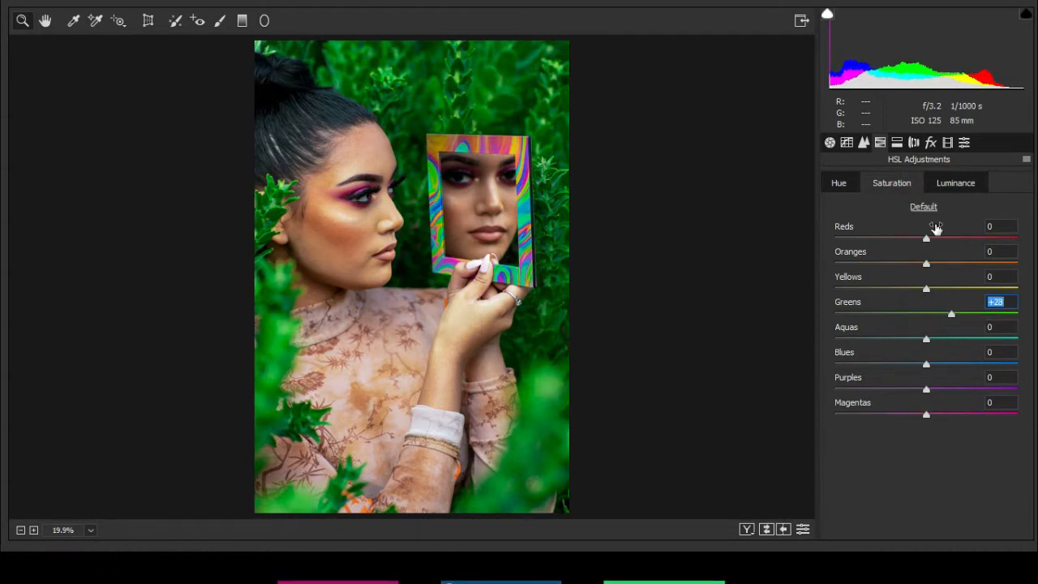
- Calibrate hue and saturation of Blue Primary to -3/+18, Green Primary to +100/+47 and Red Primary to -3/+8, and apply the filter
left_click(947, 143)
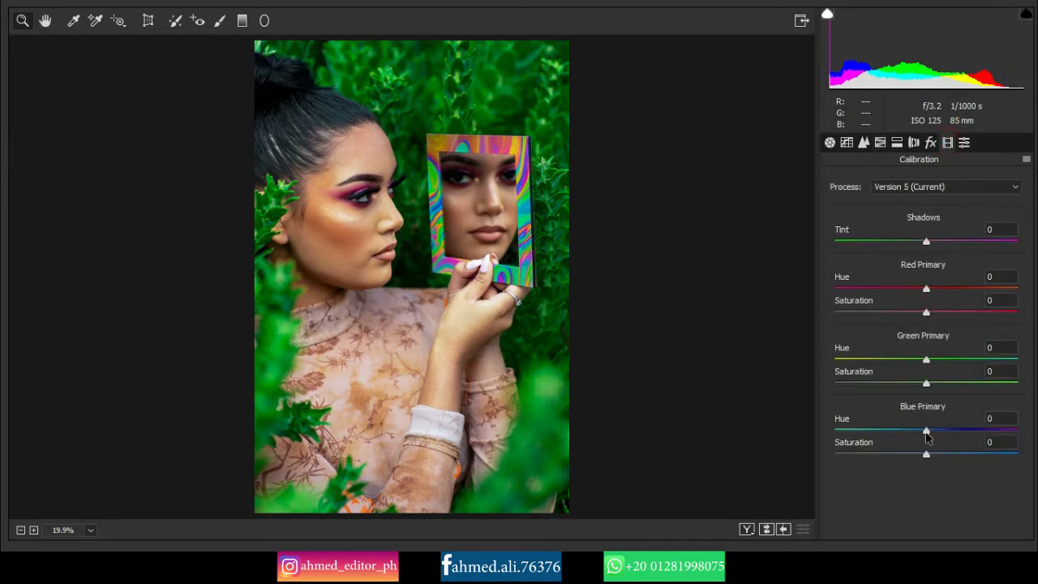
mouse_move(926, 454)
left_mouse_down()
mouse_move(952, 460)
mouse_move(943, 460)
left_mouse_up()
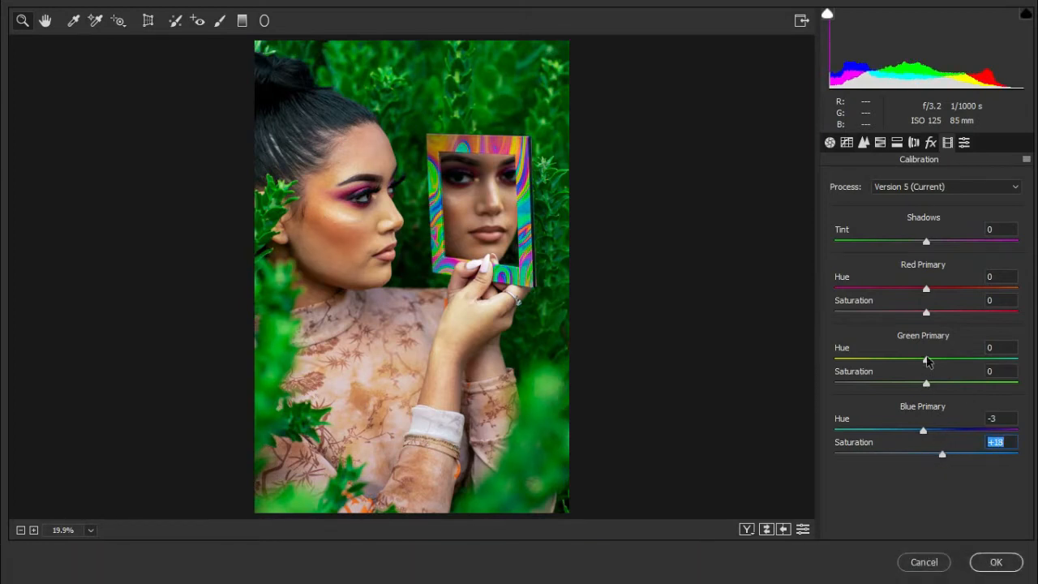
left_click_drag(927, 360, 1019, 362)
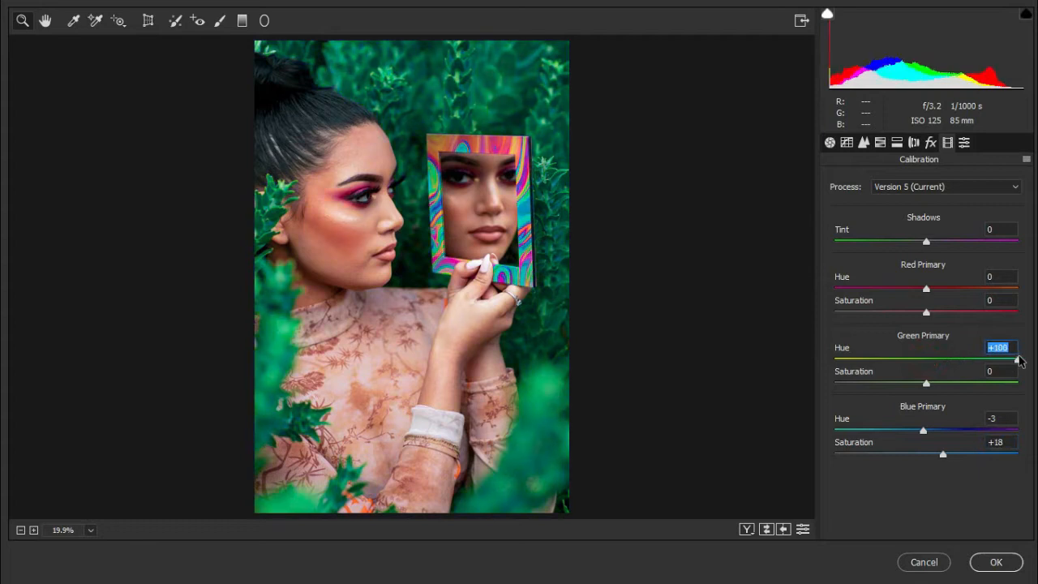
left_click_drag(927, 385, 974, 387)
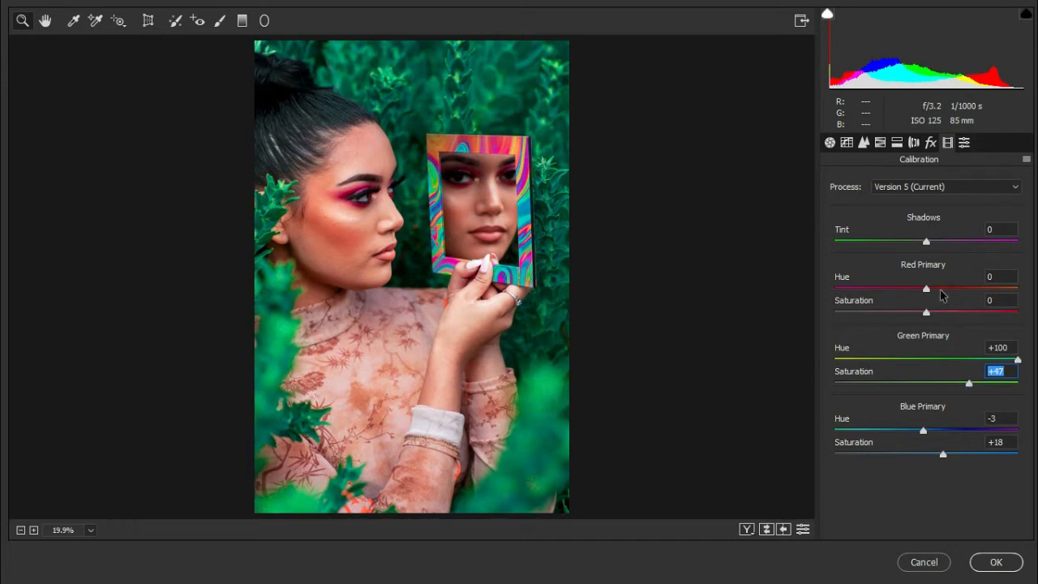
left_click_drag(927, 290, 925, 292)
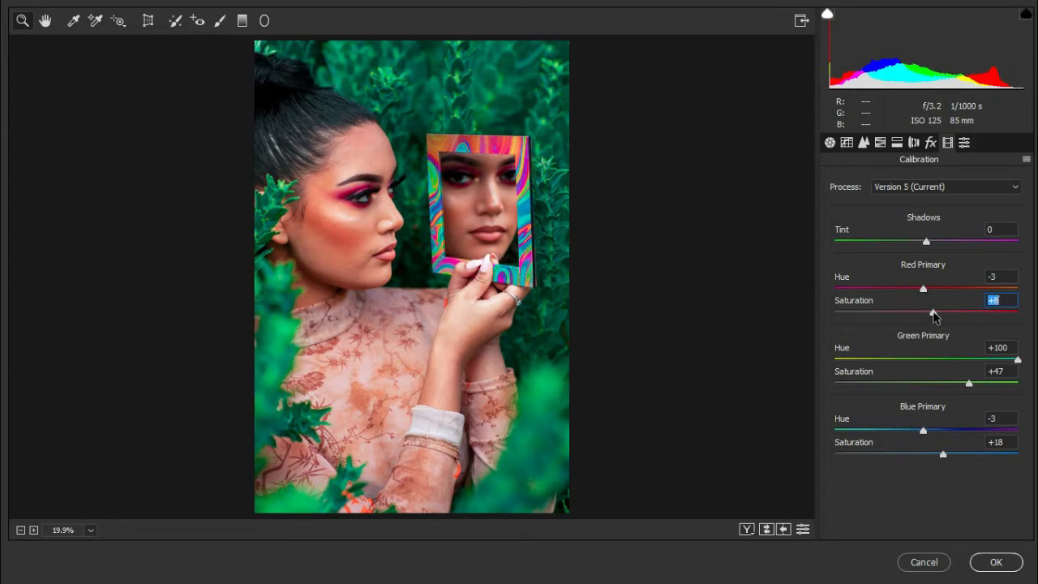
left_click(995, 560)
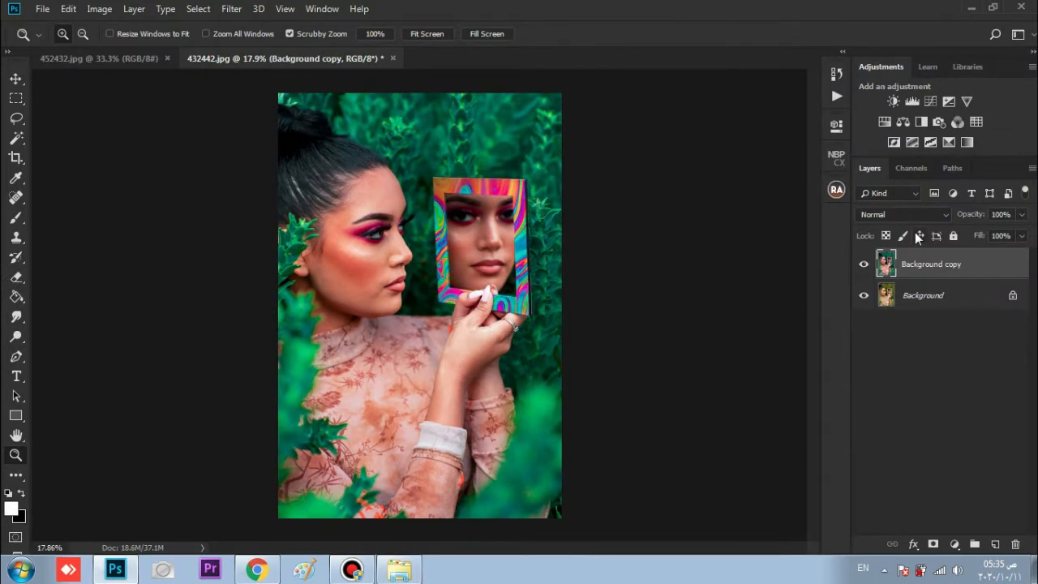
- Add a Selective Color adjustment layer and set its Greens to Cyan +40, Magenta +100, Yellow -100 and Black +11
left_click(949, 142)
left_click(706, 190)
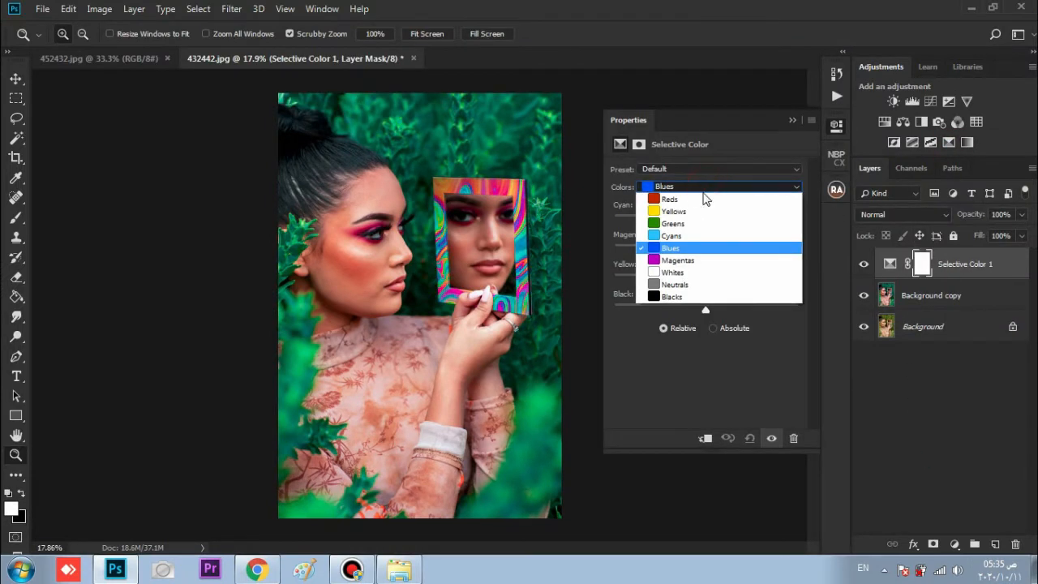
left_click(701, 220)
left_click_drag(705, 222, 808, 238)
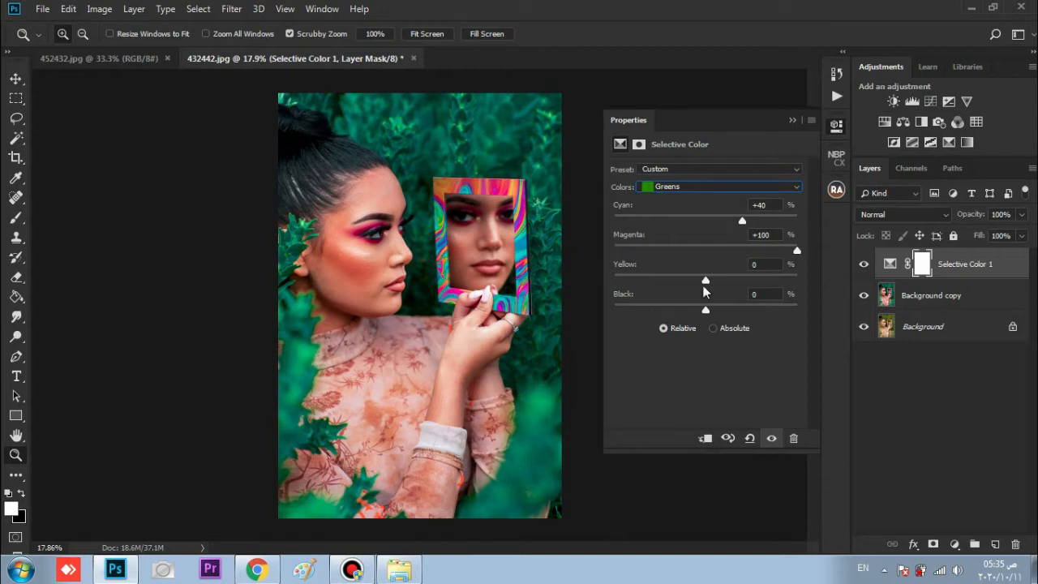
mouse_move(704, 313)
left_mouse_down()
mouse_move(767, 311)
mouse_move(644, 314)
mouse_move(750, 313)
mouse_move(715, 311)
left_mouse_up()
- Set Black to +41 for the Blues in the Selective Color adjustment and close its properties
left_click(732, 187)
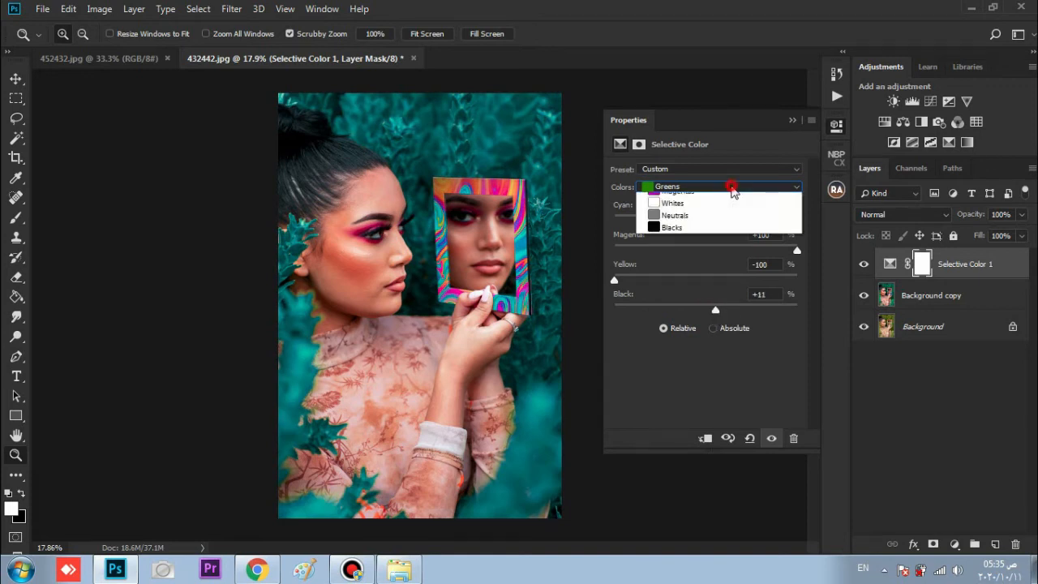
left_click(726, 241)
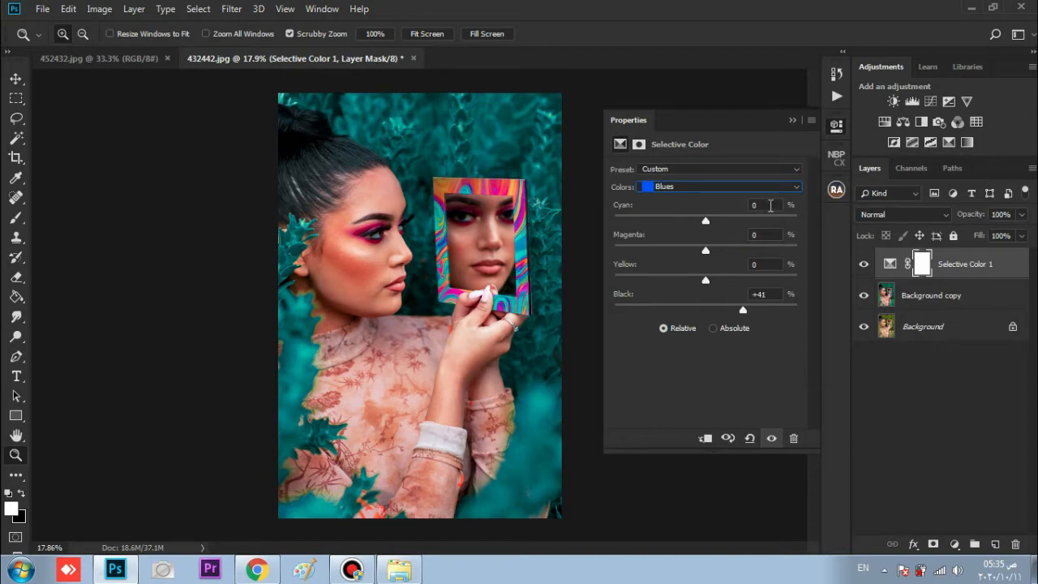
left_click(792, 122)
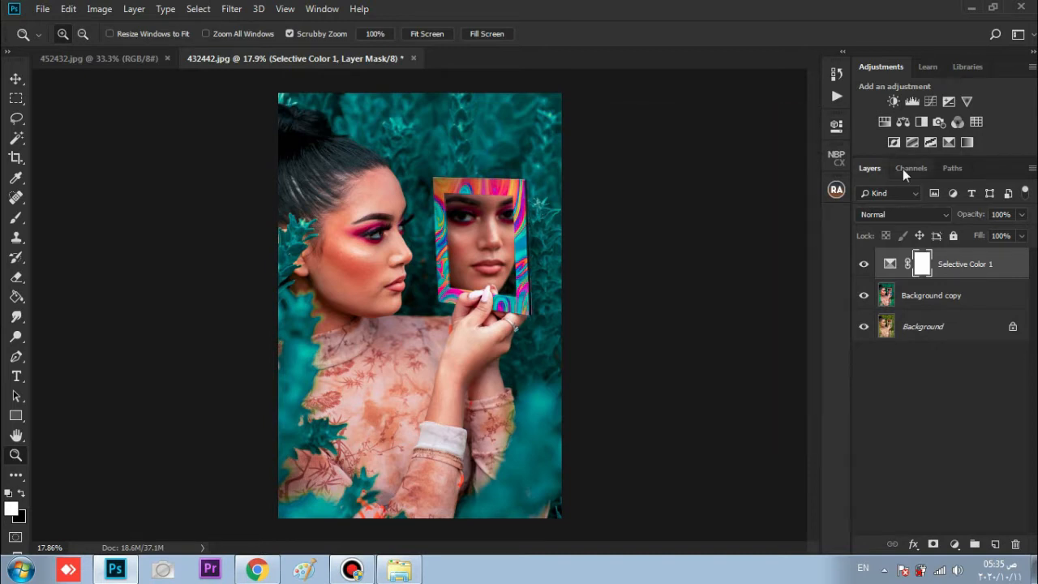
- Merge all visible layers into a single background layer
left_click(973, 326)
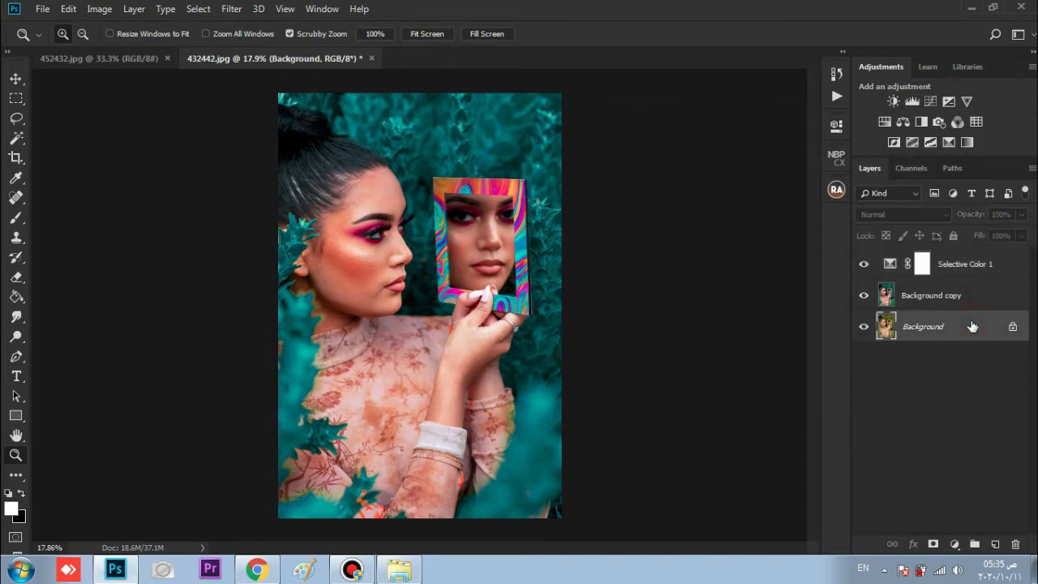
left_click(974, 299)
right_click(981, 299)
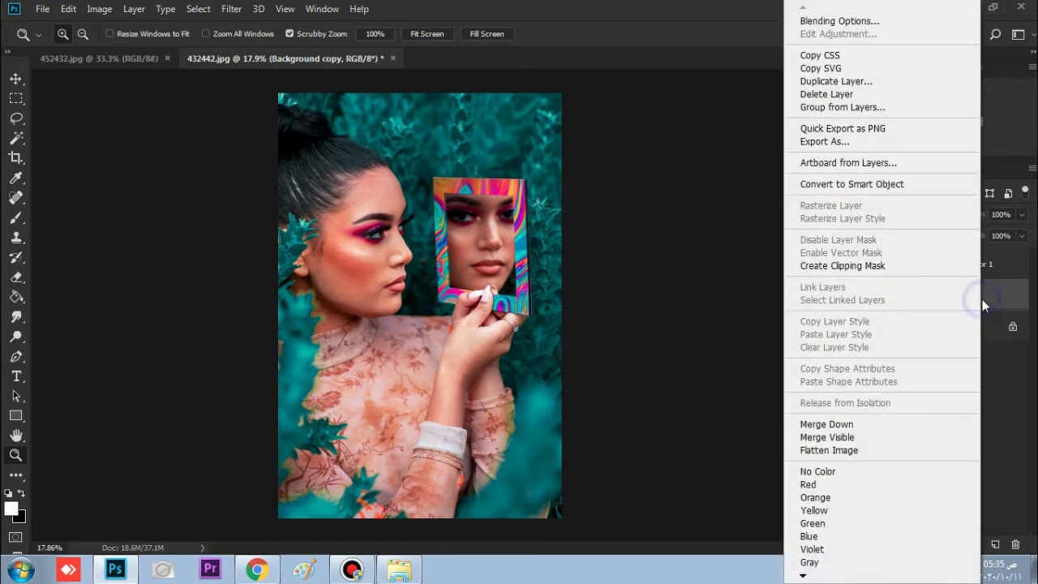
left_click(871, 441)
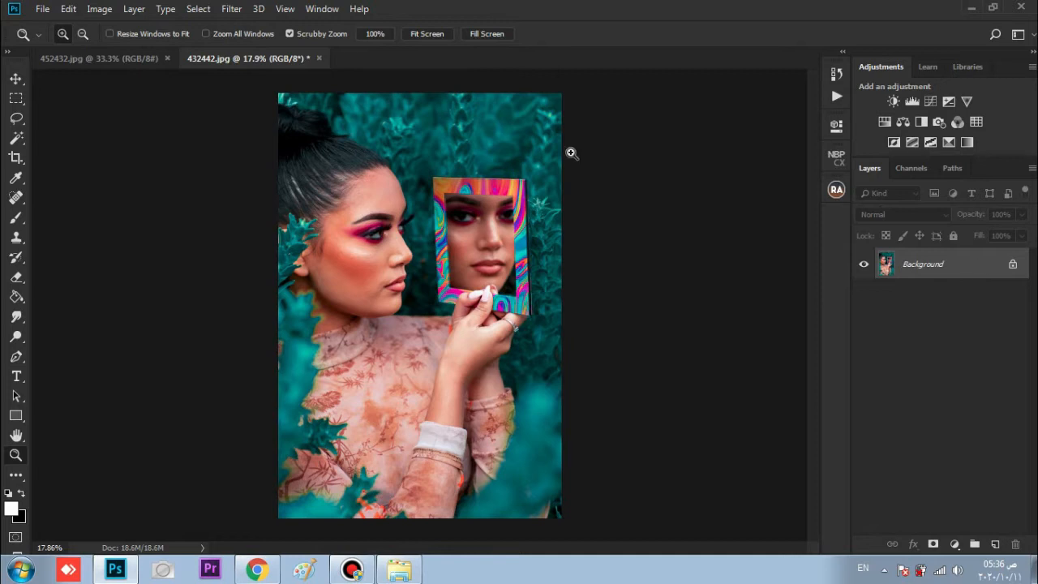
- Run the Eye Drops action from the MUA Retouch plugin to add its eye retouching layer group
left_click(836, 190)
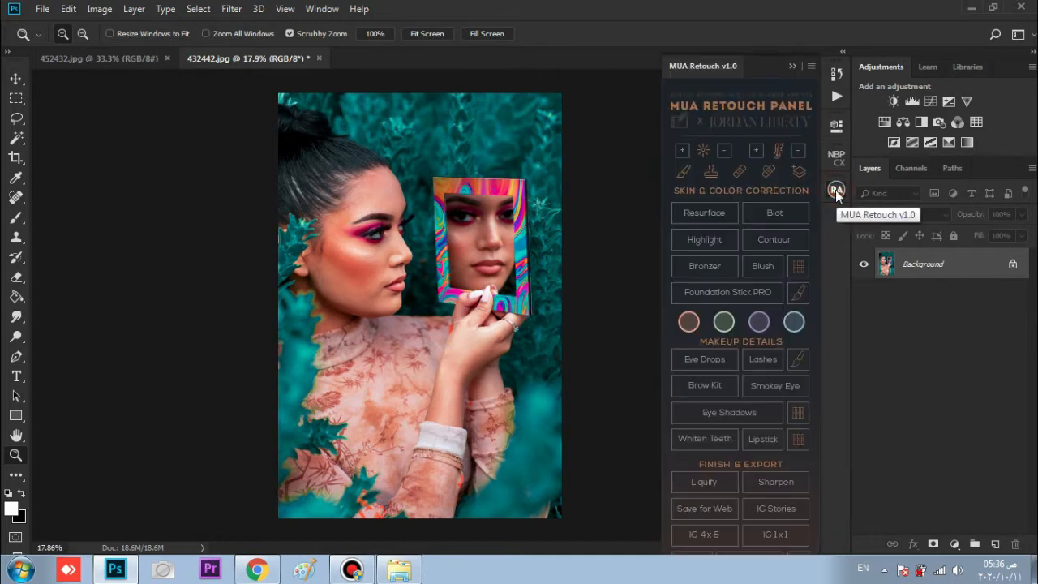
left_click(696, 362)
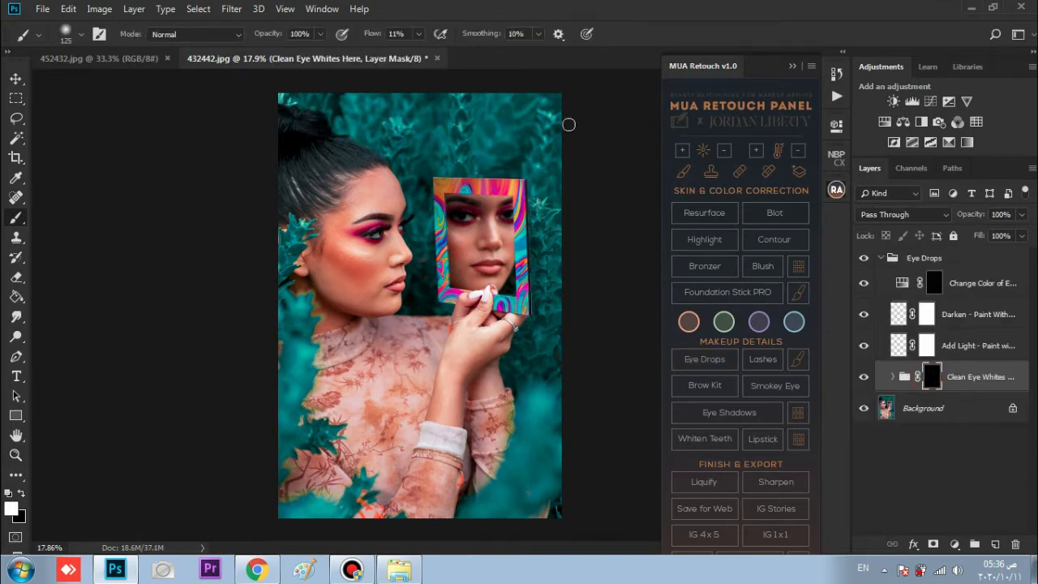
- Paint over the veins in the woman's near eye on the Clean Eye Whites mask, using a small brush of 8 to 15 px
left_click(15, 455)
left_click_drag(390, 236, 560, 239)
left_click(16, 218)
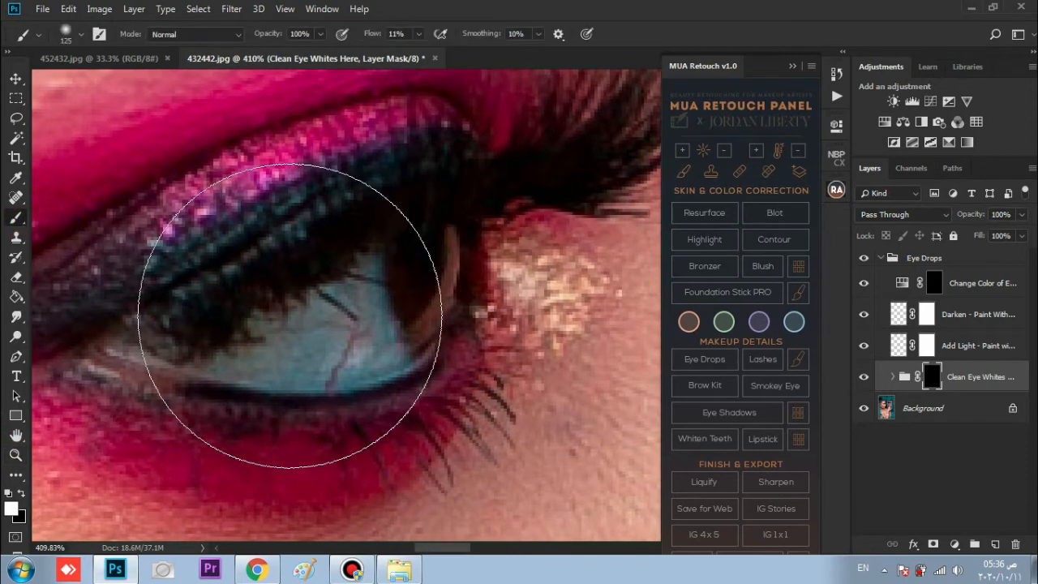
key("bracketleft")
key("bracketleft")
key("bracketleft")
key("bracketleft")
key("bracketleft")
key("bracketleft")
key("bracketleft")
key("bracketleft")
key("bracketleft")
key("bracketleft")
key("bracketleft")
key("bracketleft")
key("bracketleft")
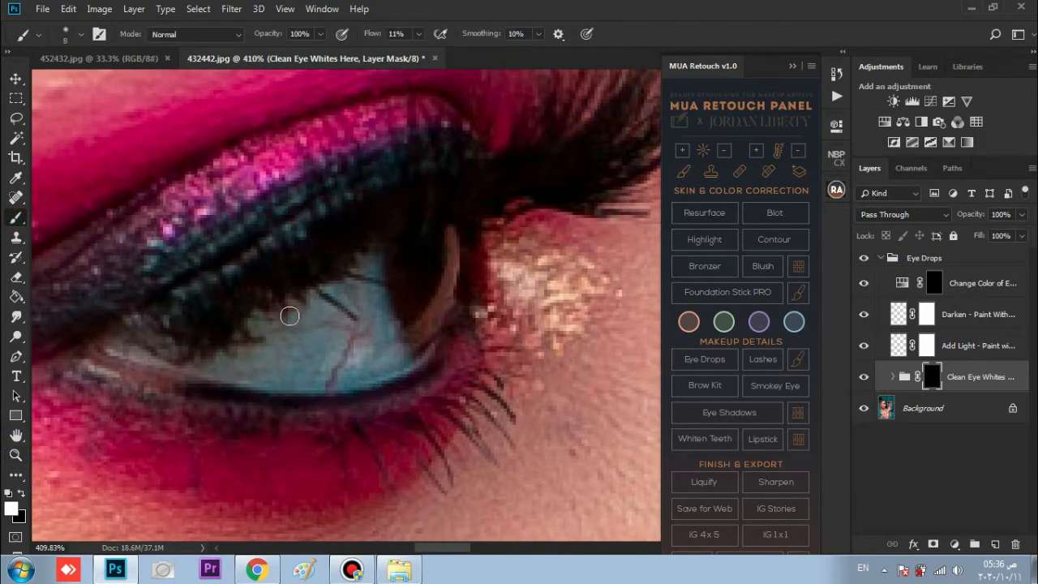
left_click_drag(353, 354, 335, 352)
key("bracketright")
key("bracketright")
key("bracketright")
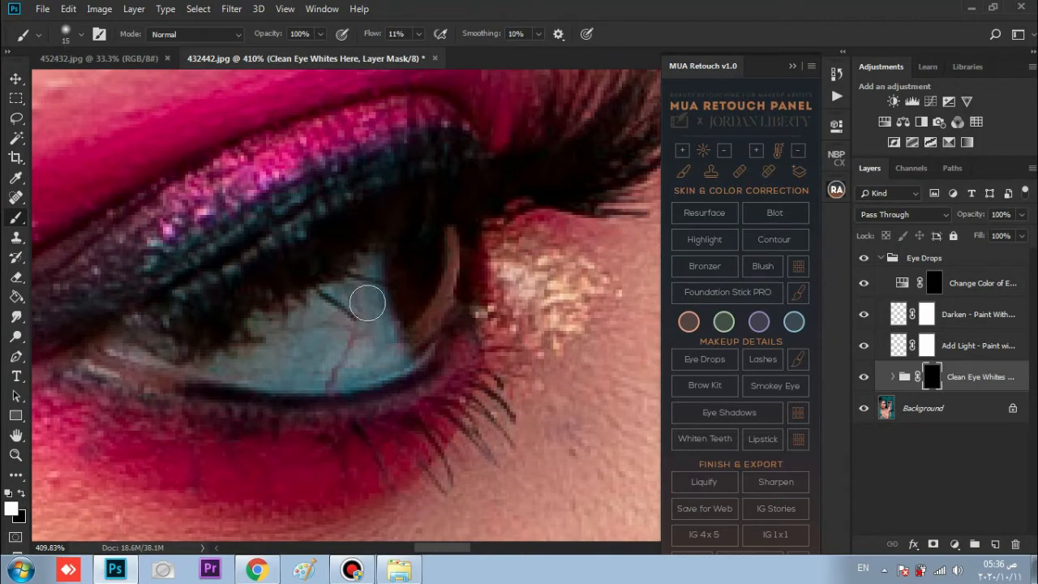
- Set the brush flow to 100% and paint the rest of the near eye's white on the Clean Eye Whites mask
left_click(397, 33)
type("100")
key("Return")
mouse_move(335, 369)
left_mouse_down()
mouse_move(248, 369)
mouse_move(365, 280)
mouse_move(318, 323)
mouse_move(245, 355)
mouse_move(356, 350)
mouse_move(322, 368)
left_mouse_up()
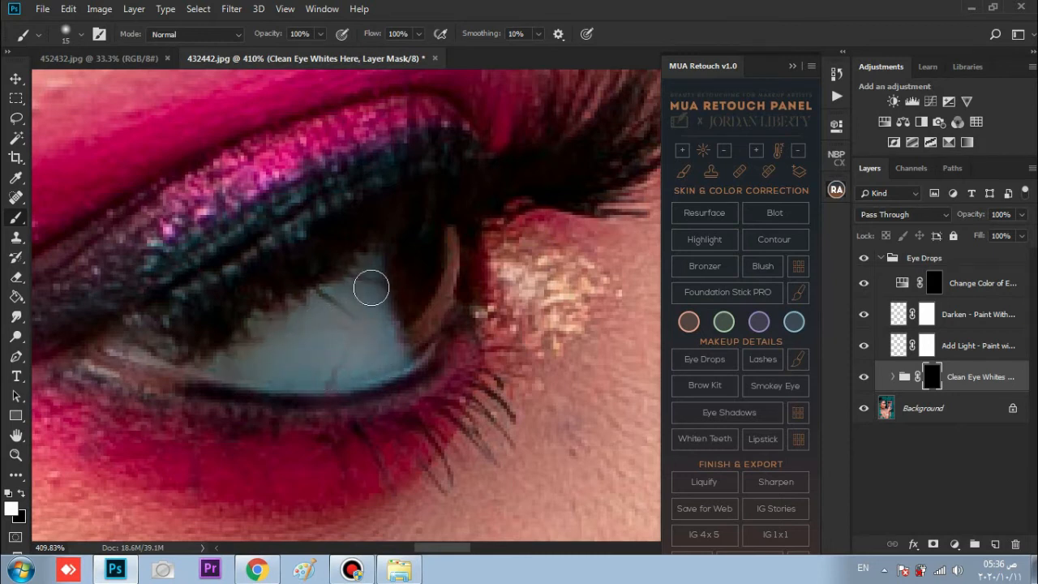
mouse_move(322, 326)
left_mouse_down()
mouse_move(233, 365)
mouse_move(347, 364)
left_mouse_up()
left_click(234, 364)
left_click(16, 198)
key("bracketleft")
key("bracketleft")
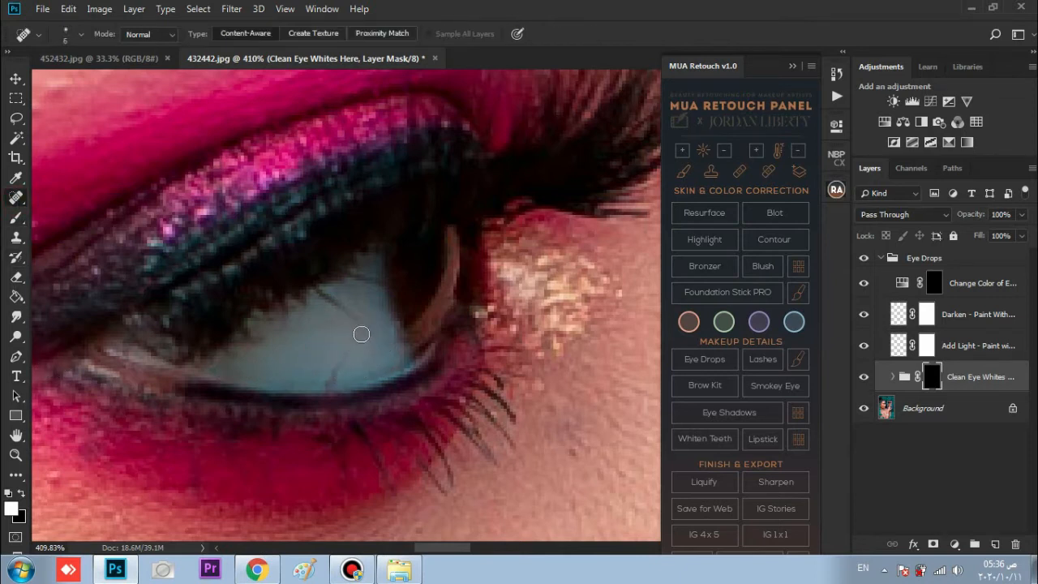
left_click(943, 407)
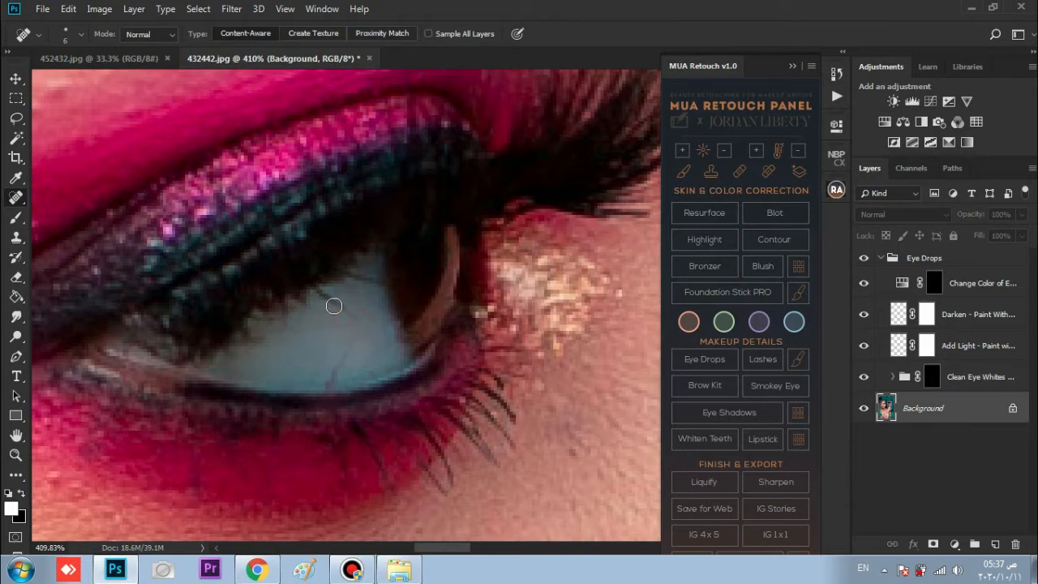
left_click(930, 377)
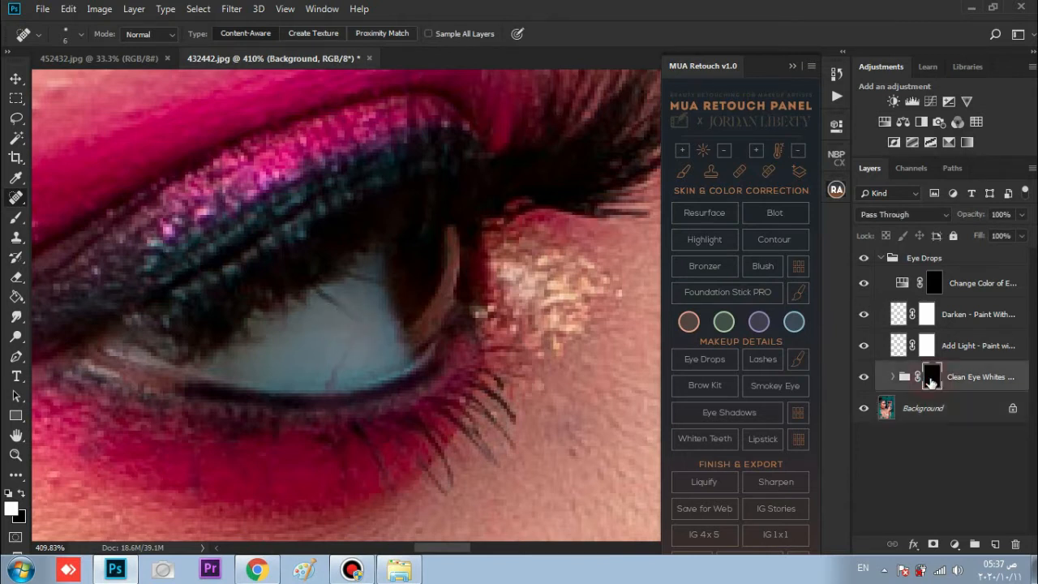
- Paint over the far eye's white on the Clean Eye Whites mask and compare the result with the Eye Drops group hidden
left_click(16, 218)
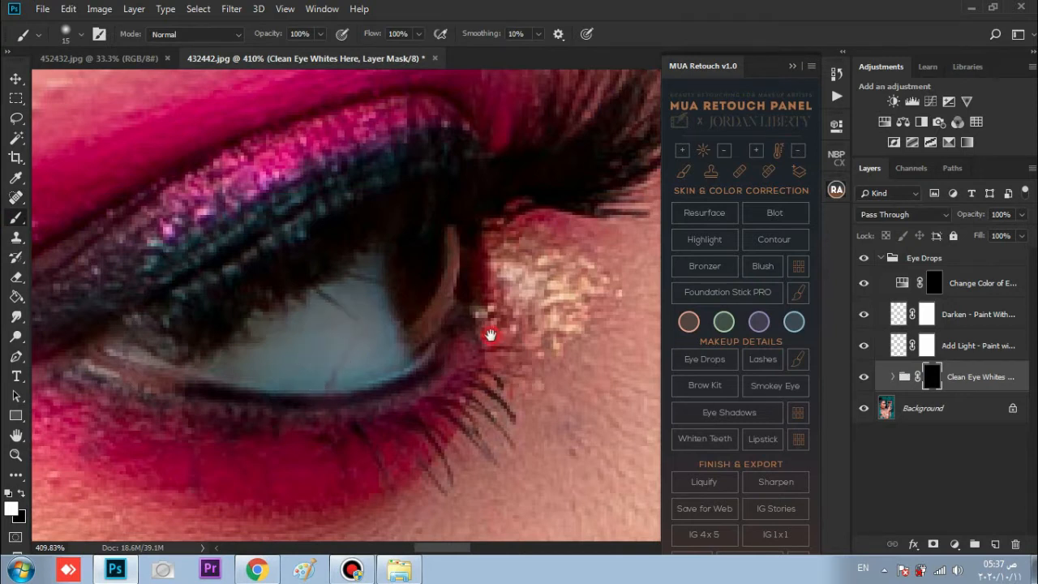
left_click_drag(492, 334, 348, 336)
mouse_move(440, 243)
left_mouse_down()
mouse_move(406, 302)
mouse_move(383, 271)
mouse_move(390, 244)
mouse_move(360, 253)
mouse_move(343, 291)
mouse_move(341, 256)
mouse_move(343, 296)
mouse_move(384, 302)
mouse_move(415, 285)
mouse_move(374, 250)
mouse_move(414, 254)
mouse_move(426, 292)
left_mouse_up()
left_click(864, 258)
left_click(864, 258)
- Paint over the white of the mirror reflection's first eye on the Clean Eye Whites mask with a 25 px brush
left_click(15, 455)
left_click_drag(176, 424, 151, 420)
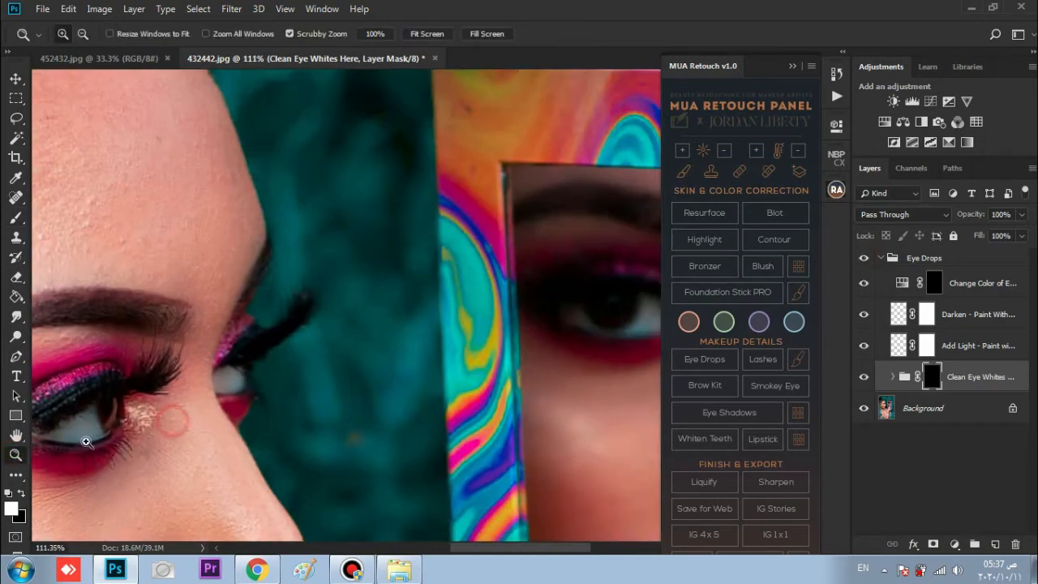
left_click_drag(553, 321, 276, 364)
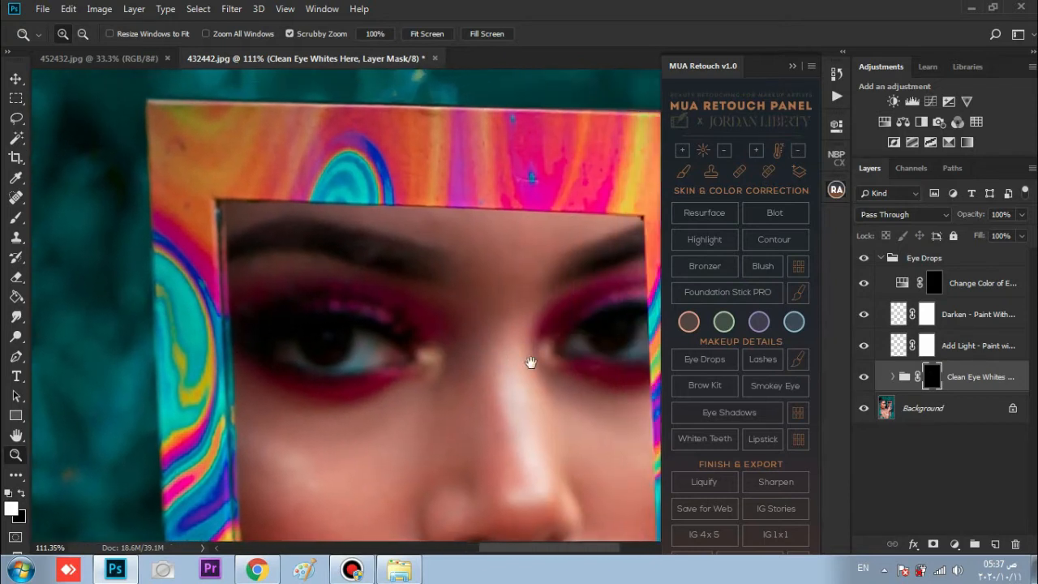
left_click_drag(529, 362, 433, 285)
left_click_drag(240, 258, 285, 258)
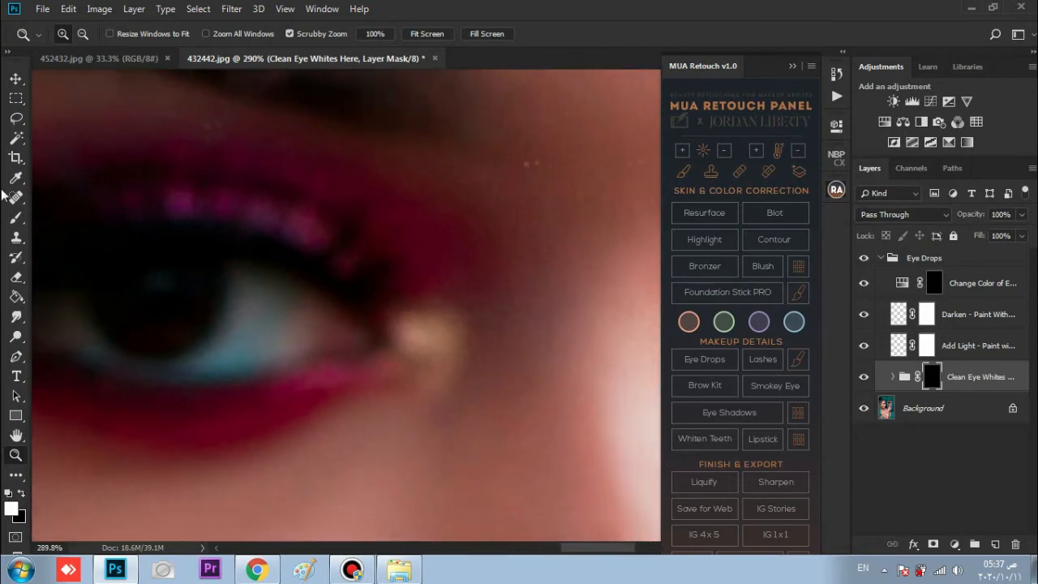
left_click(16, 219)
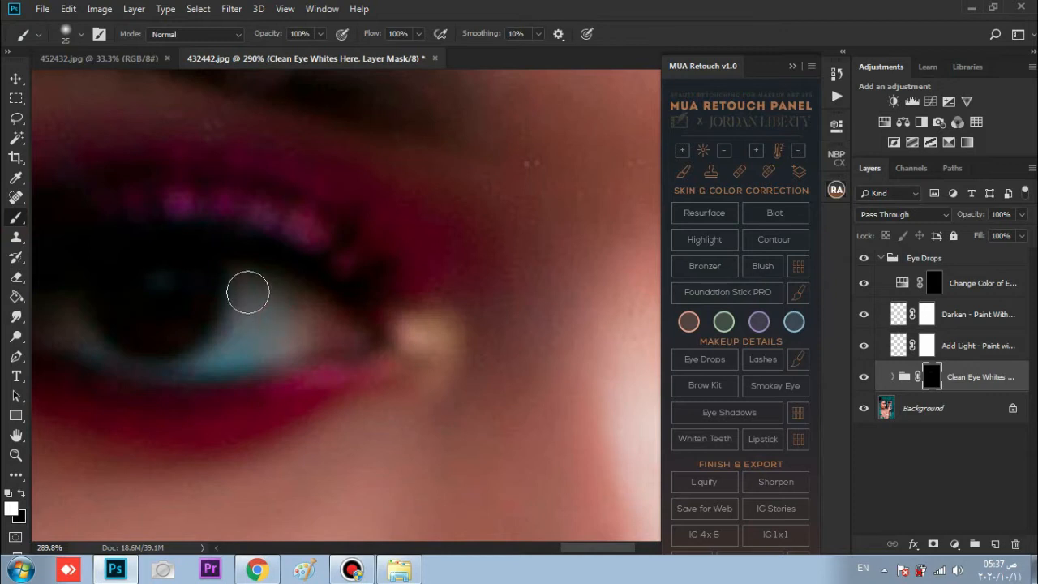
mouse_move(219, 361)
left_mouse_down()
mouse_move(313, 334)
mouse_move(269, 341)
left_mouse_up()
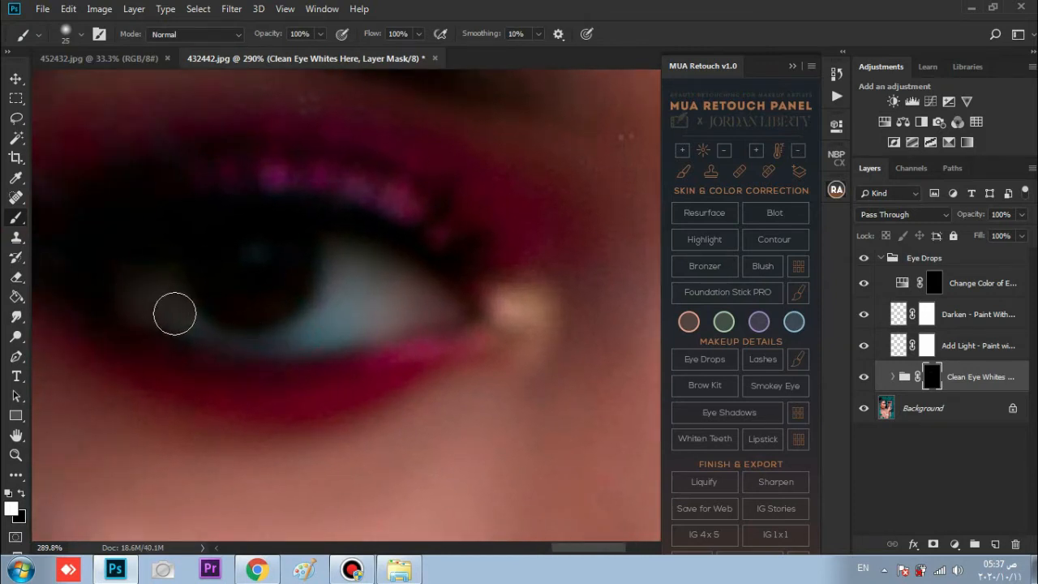
left_click(154, 306)
- Paint over the white of the reflection's other eye beside the mirror frame, using a smaller brush of about 20 px
left_click_drag(412, 347, 216, 364)
key("bracketleft")
key("bracketleft")
key("bracketleft")
left_click(389, 358)
key("bracketright")
key("bracketright")
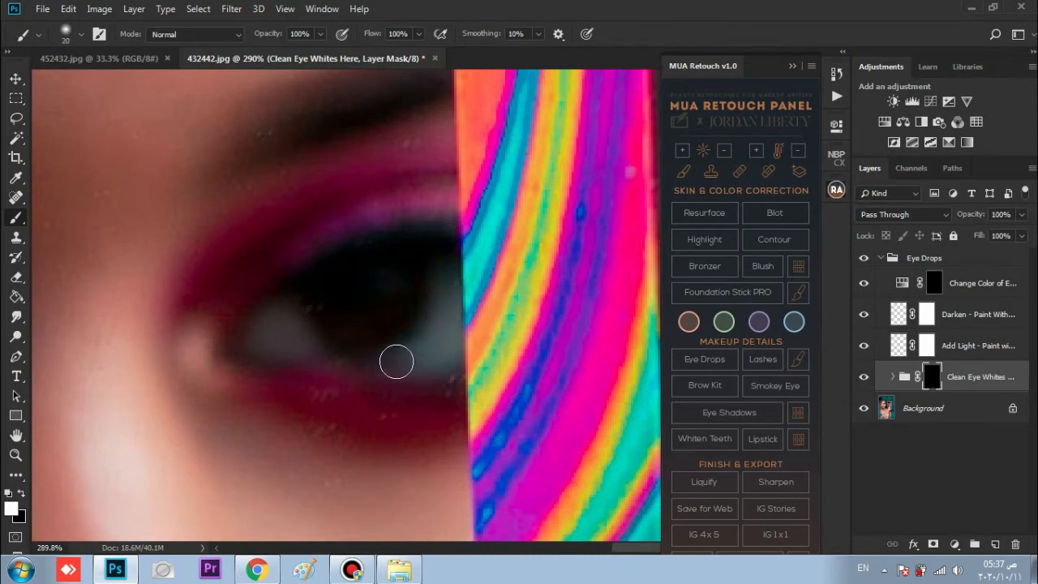
- Fit the whole portrait in view and flatten all layers into the Background
left_click(15, 457)
left_click_drag(206, 386, 120, 401)
left_click(424, 33)
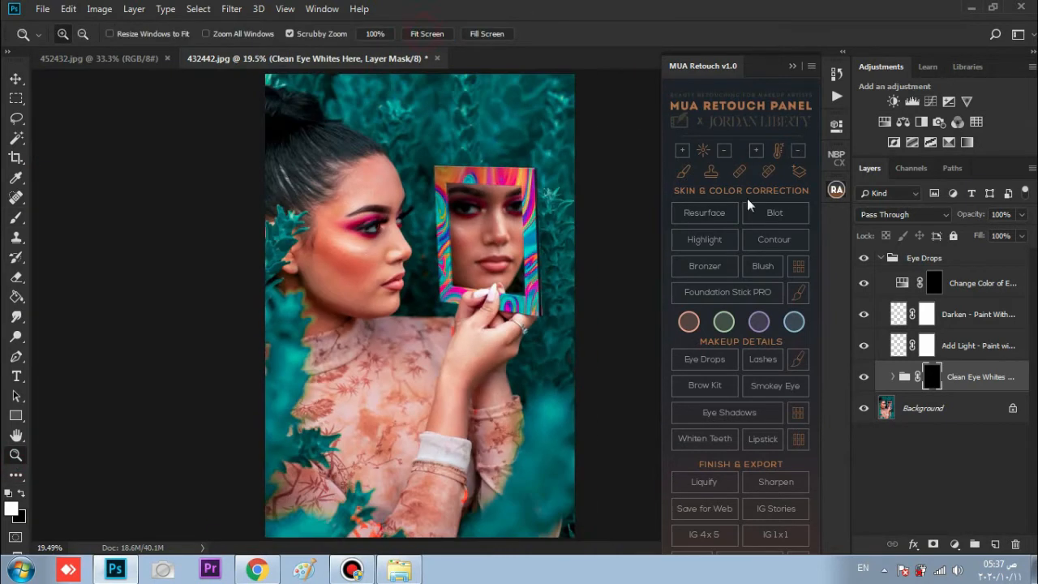
right_click(964, 410)
left_click(945, 365)
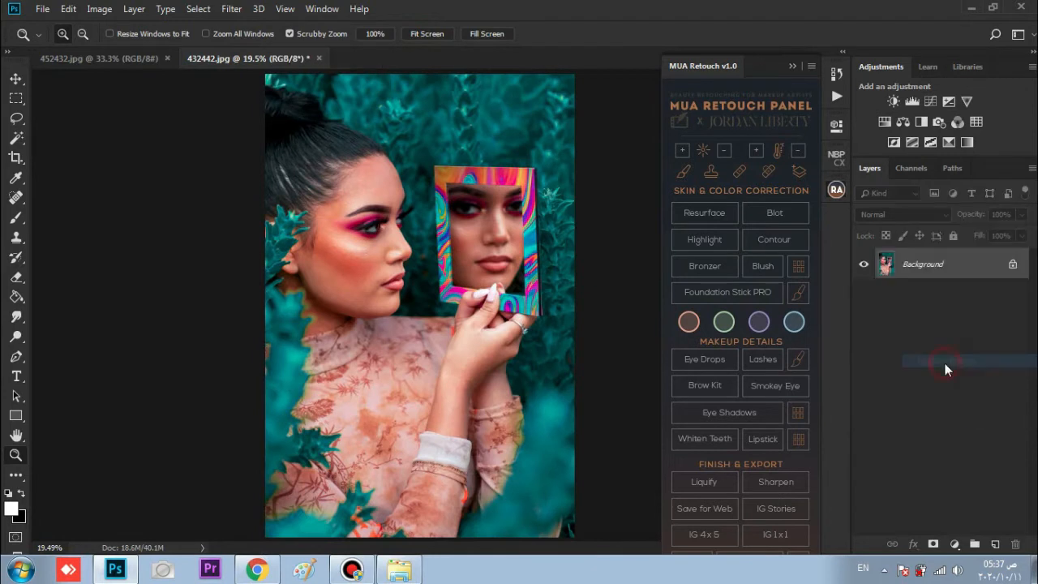
- Run the Resurface action with a Median radius of 7 pixels and delete its Texture - Work Here and Work Here layers
left_click(702, 212)
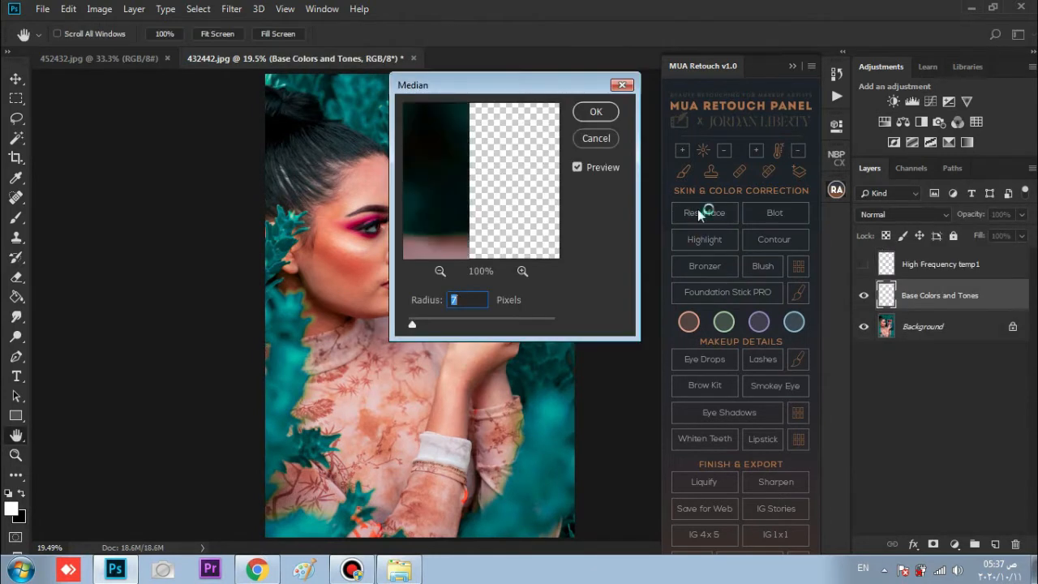
left_click(594, 110)
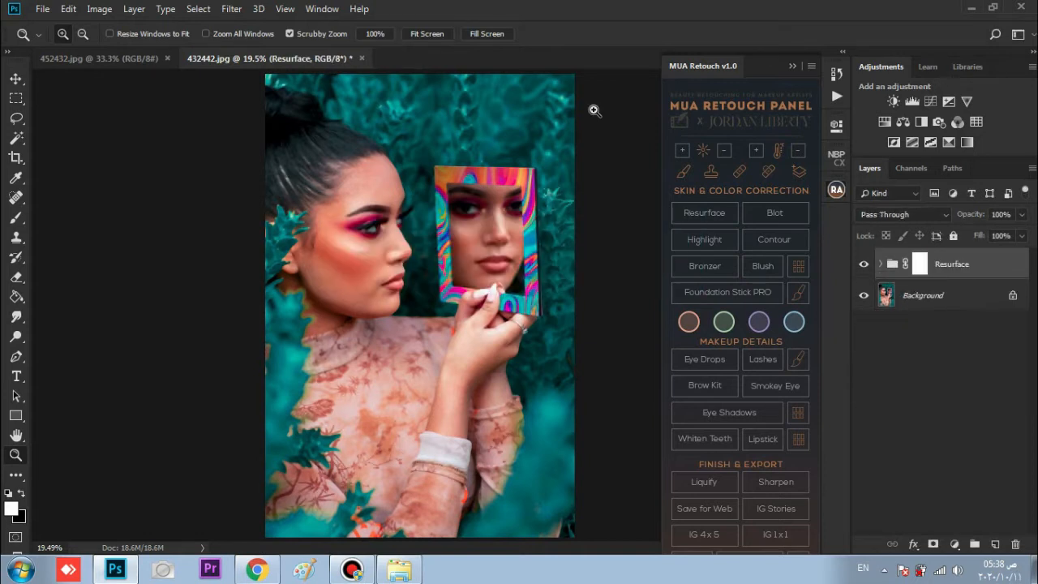
left_click(880, 265)
left_click(978, 297)
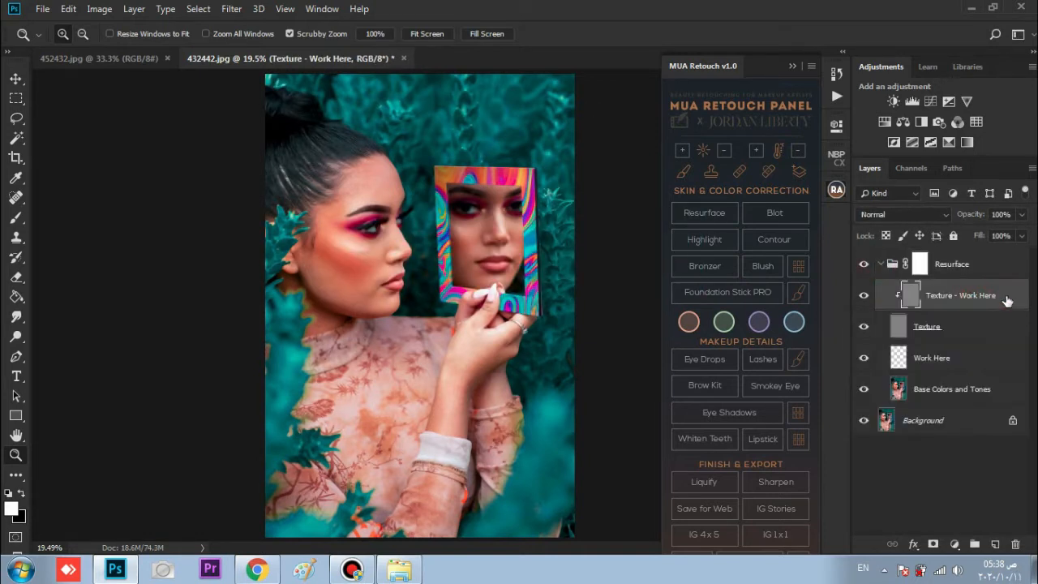
left_click_drag(991, 341, 1016, 544)
left_click(998, 263)
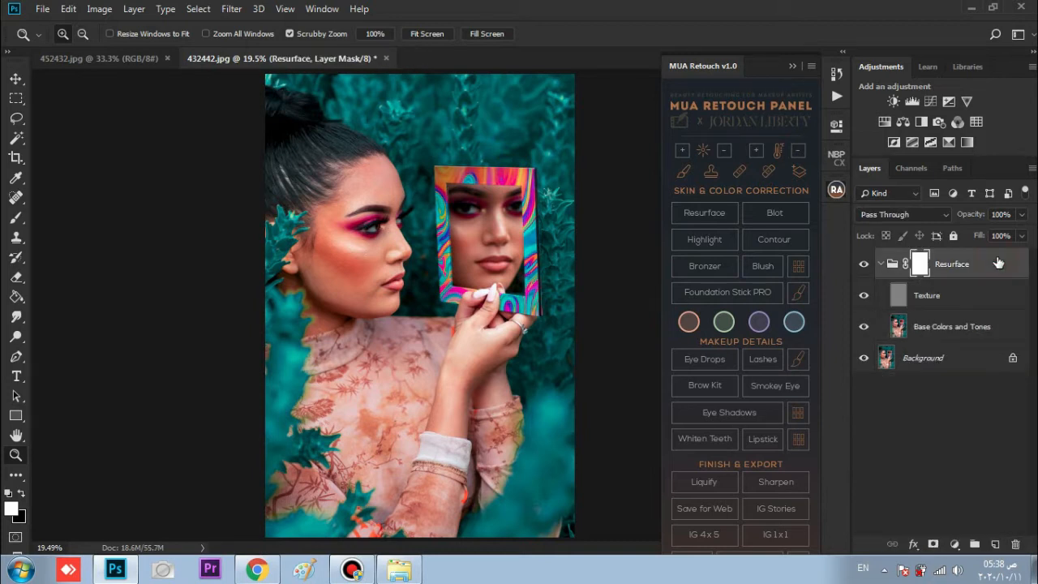
left_click(881, 265)
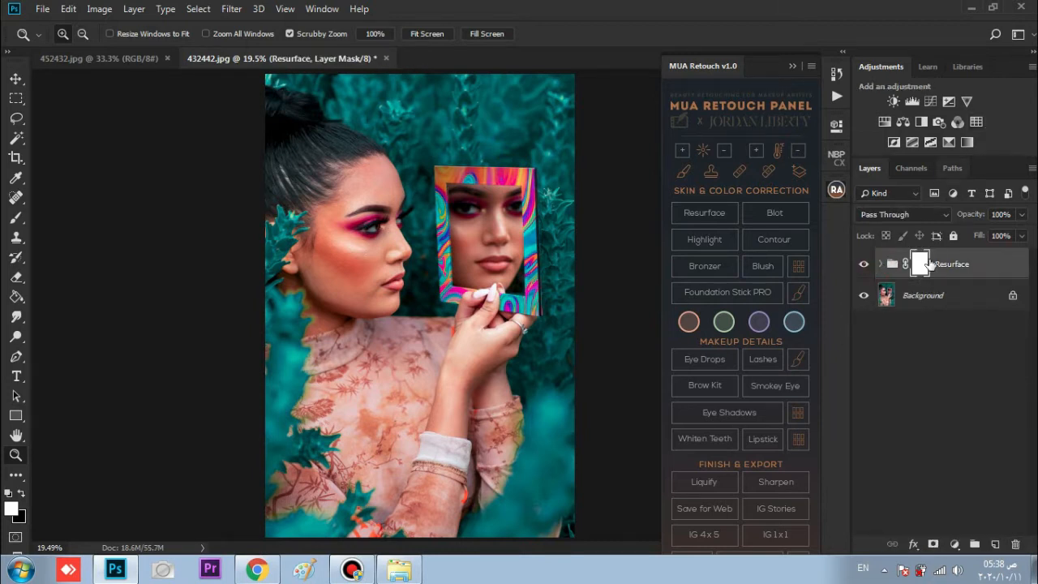
- Hide the Texture layer and ready the Mixer Brush with 5% load on the Base Colors and Tones layer
left_click(880, 265)
left_click(961, 325)
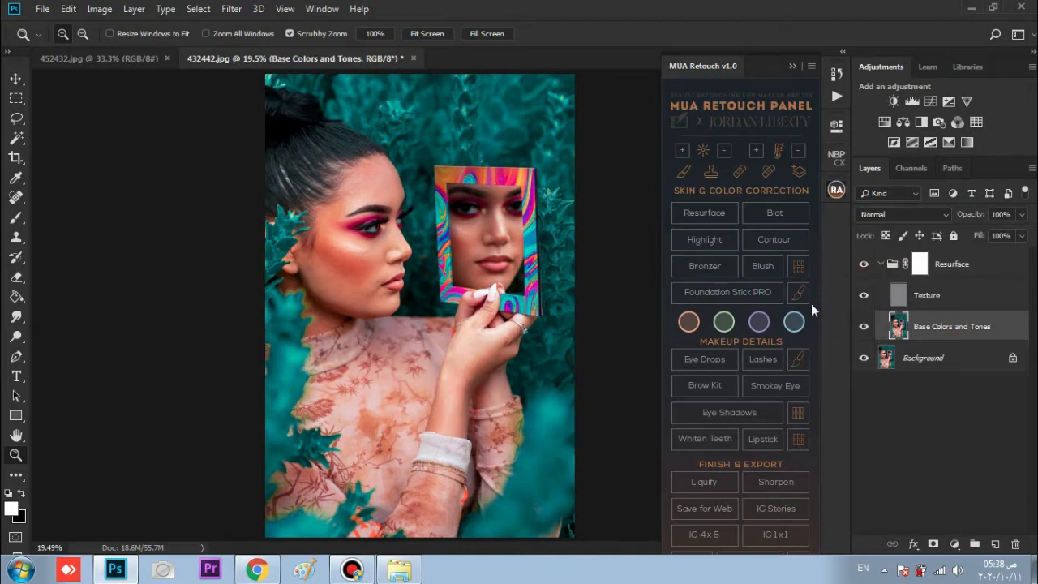
left_click_drag(371, 237, 629, 245)
left_click(864, 296)
left_click_drag(19, 222, 98, 263)
left_click_drag(246, 220, 260, 352)
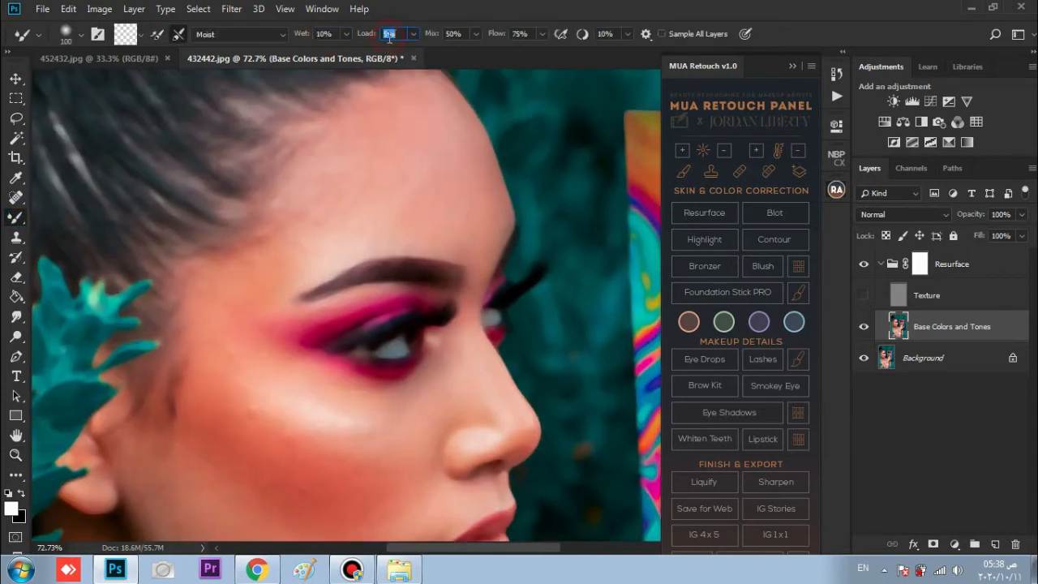
key("Return")
- Smooth the woman's forehead and temple on Base Colors and Tones with the Mixer Brush at about 125 px
left_click_drag(406, 174, 355, 303)
key("bracketright")
key("bracketright")
mouse_move(408, 346)
left_mouse_down()
mouse_move(391, 322)
mouse_move(379, 342)
mouse_move(381, 268)
mouse_move(379, 287)
mouse_move(319, 281)
mouse_move(383, 319)
left_mouse_up()
key("bracketleft")
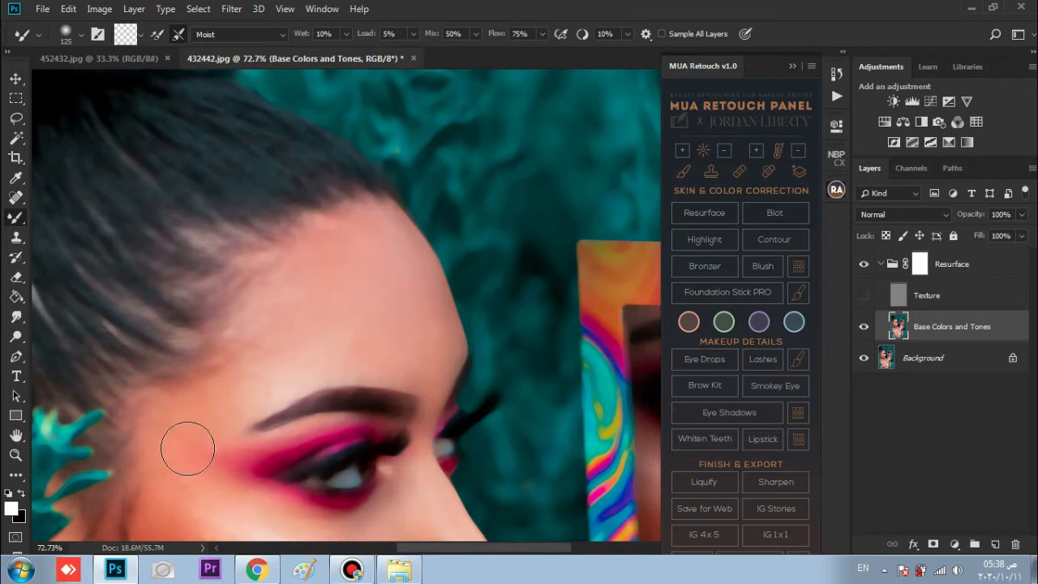
left_click_drag(186, 450, 142, 334)
left_click_drag(194, 412, 229, 441)
- Blend the skin tones across the woman's cheek with the Mixer Brush, enlarging it from 125 to 175 px
mouse_move(166, 395)
left_mouse_down()
mouse_move(128, 353)
mouse_move(105, 266)
left_mouse_up()
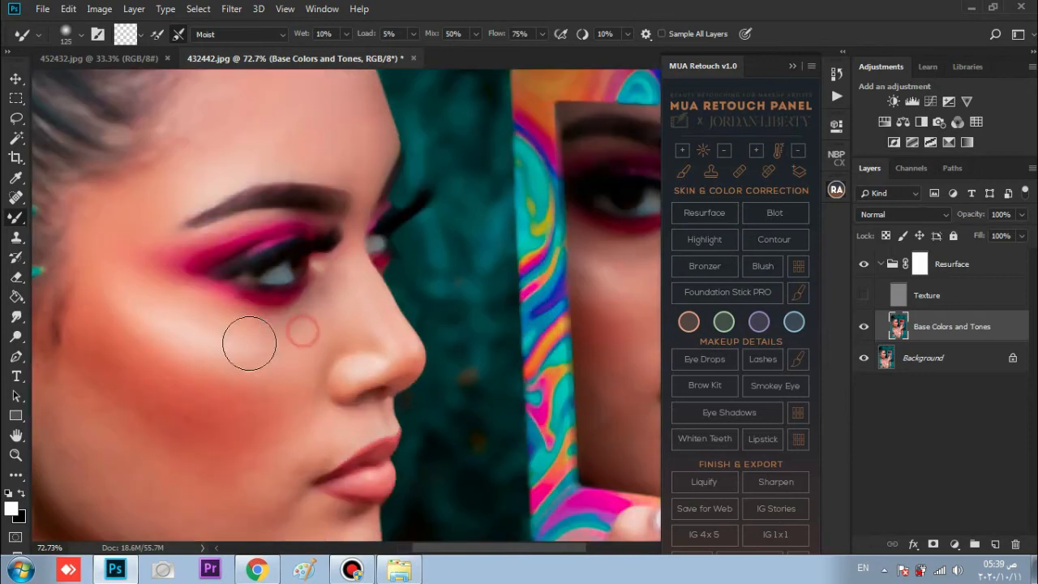
mouse_move(149, 443)
left_mouse_down()
mouse_move(232, 434)
mouse_move(164, 447)
mouse_move(196, 455)
mouse_move(149, 335)
left_mouse_up()
key("bracketright")
key("bracketright")
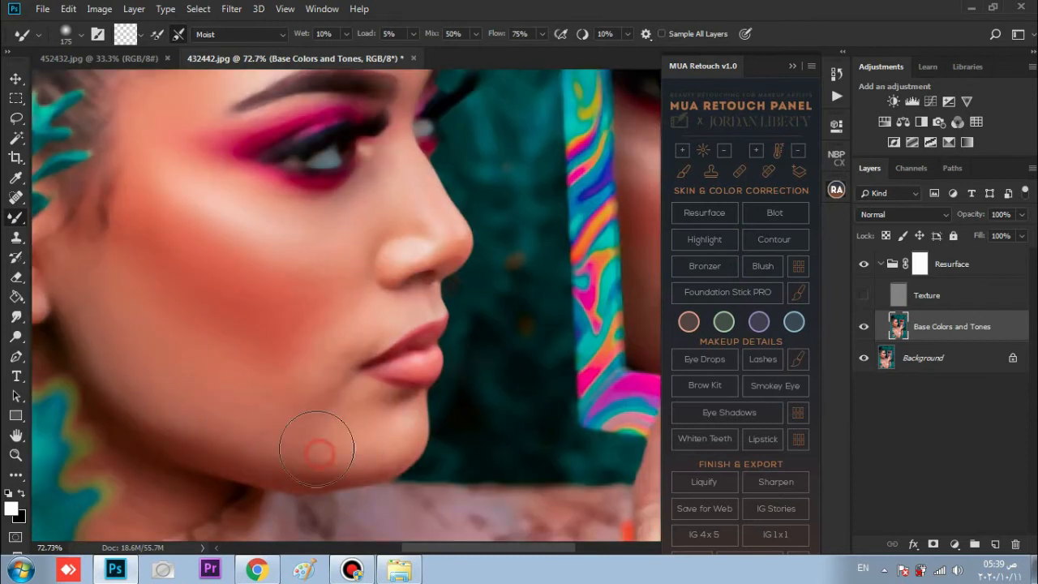
- Smooth the skin around the corner of the mouth, the chin and the lower cheek, varying the Mixer Brush size
key("bracketleft")
key("bracketleft")
key("bracketleft")
key("bracketleft")
key("bracketleft")
key("bracketleft")
left_click_drag(352, 338, 343, 339)
key("bracketright")
left_click_drag(300, 461, 289, 454)
key("bracketright")
key("bracketright")
left_click_drag(274, 412, 274, 403)
- Blend the skin beside the near eye's inner corner with the Mixer Brush reduced to about 45 px
mouse_move(341, 327)
left_mouse_down()
mouse_move(307, 359)
mouse_move(268, 441)
left_mouse_up()
key("ctrl+plus")
key("ctrl+plus")
key("ctrl+minus")
key("bracketleft")
key("bracketleft")
key("bracketleft")
key("bracketleft")
mouse_move(257, 331)
left_mouse_down()
mouse_move(255, 347)
mouse_move(248, 255)
left_mouse_up()
key("bracketleft")
key("bracketleft")
left_click_drag(255, 265, 256, 269)
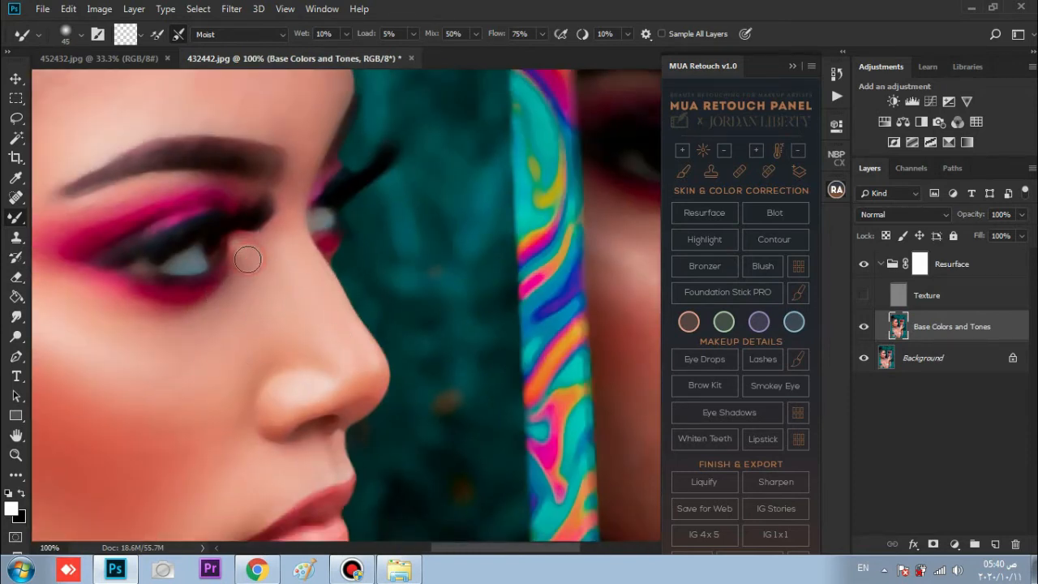
- Smooth the side and bridge of the nose and the skin between the eyebrows with the 45 px Mixer Brush
key("ctrl+plus")
left_click_drag(197, 369, 273, 318)
left_click_drag(185, 366, 274, 318)
left_click_drag(380, 275, 319, 382)
left_click_drag(158, 165, 248, 242)
left_click_drag(225, 243, 207, 238)
left_click_drag(261, 195, 264, 317)
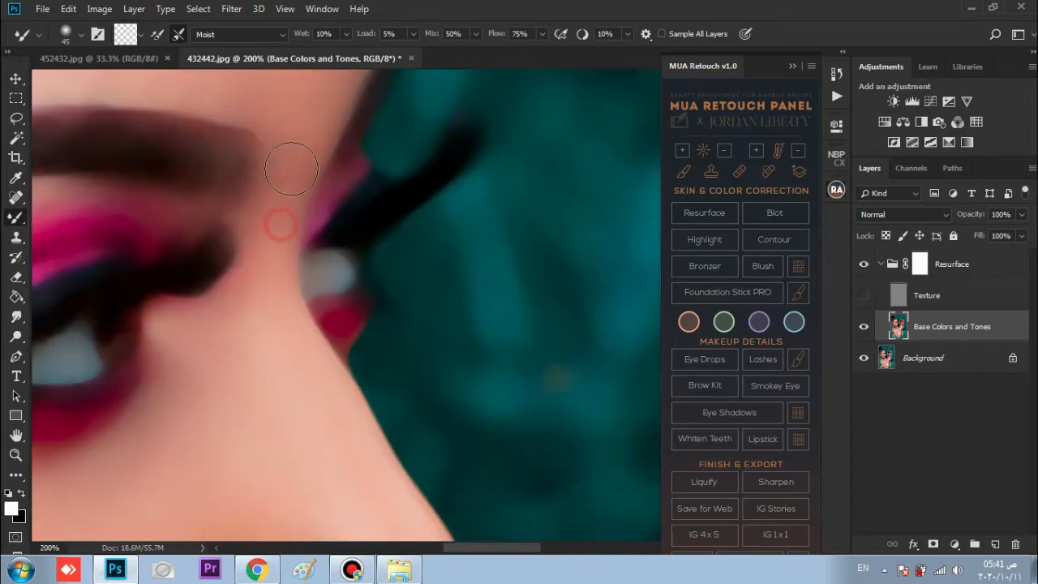
left_click_drag(305, 124, 310, 320)
- Blend the remaining uneven skin around the near eyebrow with the Mixer Brush and check the whole face
scroll(349, 305, "up", 1)
mouse_move(154, 357)
left_mouse_down()
mouse_move(552, 271)
mouse_move(399, 290)
left_mouse_up()
left_click(16, 357)
key("b")
left_click_drag(204, 347, 279, 335)
key("z")
left_click_drag(295, 382, 203, 385)
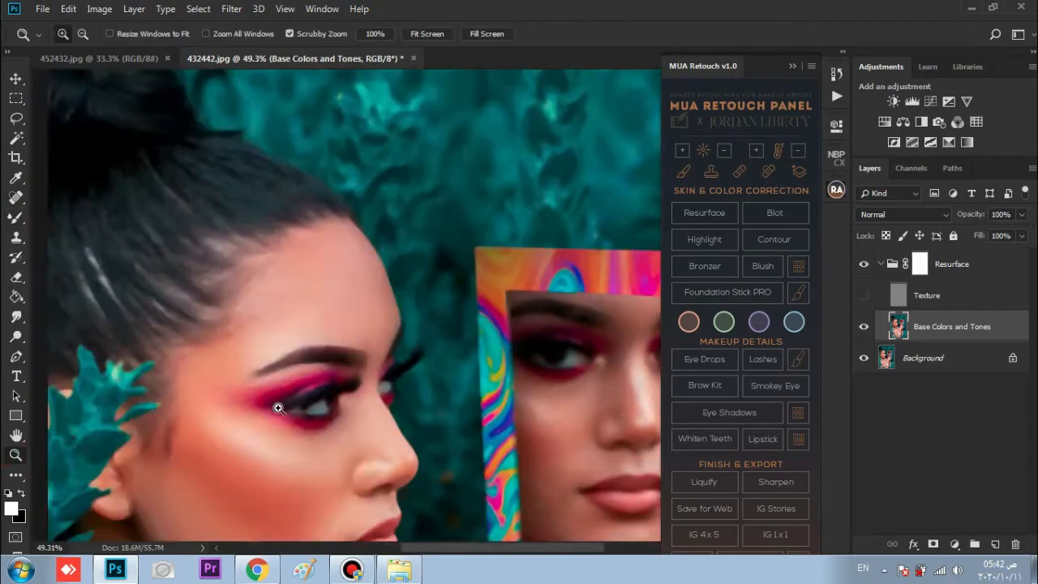
left_click_drag(519, 406, 600, 409)
- Enlarge the Mixer Brush and blend the broad skin areas of the woman's temple and cheek
left_click(19, 217)
key("bracketright")
key("bracketright")
key("bracketright")
key("bracketright")
key("bracketright")
key("bracketright")
key("bracketright")
key("bracketright")
key("bracketright")
key("bracketright")
key("bracketright")
mouse_move(212, 355)
left_mouse_down()
mouse_move(227, 371)
mouse_move(268, 317)
left_mouse_up()
left_click_drag(232, 525, 243, 364)
left_click_drag(200, 304, 228, 330)
left_click_drag(204, 431, 240, 268)
- Smooth the skin of the face reflected in the mirror with a smaller Mixer Brush
left_click_drag(625, 195, 251, 385)
key("bracketleft")
key("bracketleft")
key("bracketleft")
key("bracketleft")
left_click_drag(260, 190, 236, 201)
left_click_drag(92, 180, 161, 359)
left_click_drag(180, 259, 209, 415)
left_click_drag(167, 304, 202, 373)
mouse_move(192, 238)
left_mouse_down()
mouse_move(177, 397)
mouse_move(204, 436)
mouse_move(221, 441)
mouse_move(169, 269)
mouse_move(181, 333)
mouse_move(338, 393)
mouse_move(290, 302)
left_mouse_up()
left_click_drag(335, 252, 300, 464)
left_click_drag(300, 464, 312, 389)
left_click_drag(324, 405, 348, 330)
left_click_drag(236, 397, 330, 65)
- Smooth the hand, wrist and forearms below the mirror with the Mixer Brush at 200 px, reduced to 150 px
left_click_drag(244, 519, 442, 81)
key("bracketright")
key("bracketright")
key("bracketright")
key("bracketright")
key("bracketright")
key("bracketright")
key("bracketright")
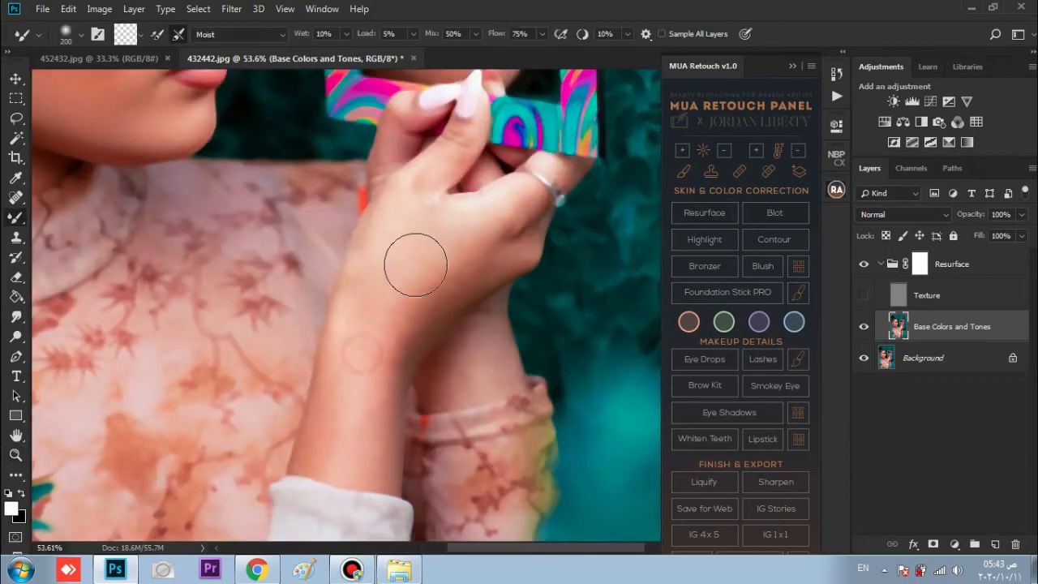
left_click_drag(373, 347, 379, 408)
left_click_drag(331, 458, 376, 286)
key("bracketleft")
key("bracketleft")
left_click_drag(498, 339, 497, 362)
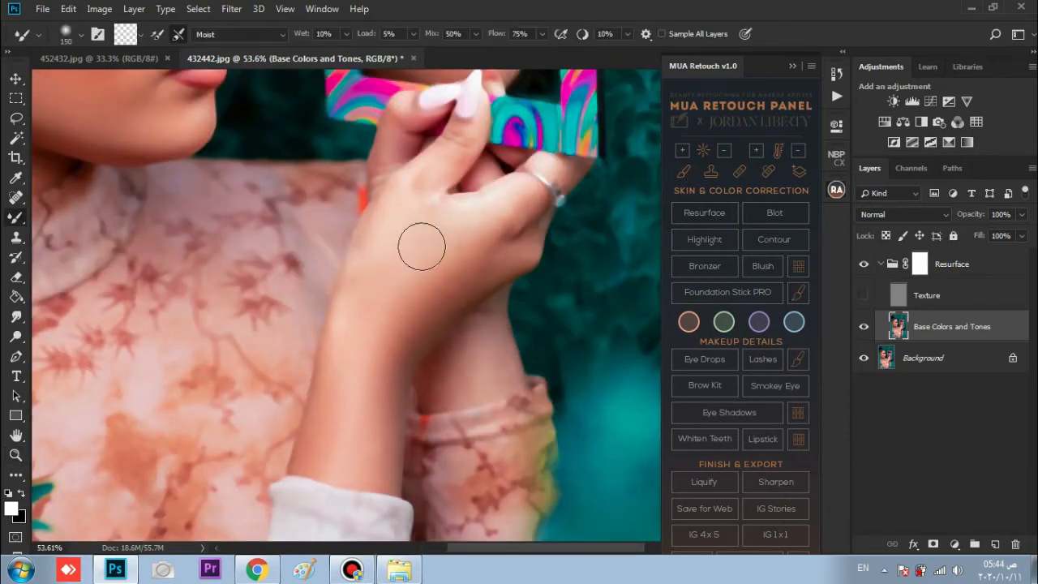
- Make the Texture layer visible again over the smoothed face and select it for editing
left_click(17, 459)
left_click_drag(213, 357, 162, 355)
left_click_drag(231, 187, 361, 304)
left_click_drag(386, 249, 470, 252)
left_click_drag(357, 182, 422, 250)
left_click(863, 295)
left_click(869, 293)
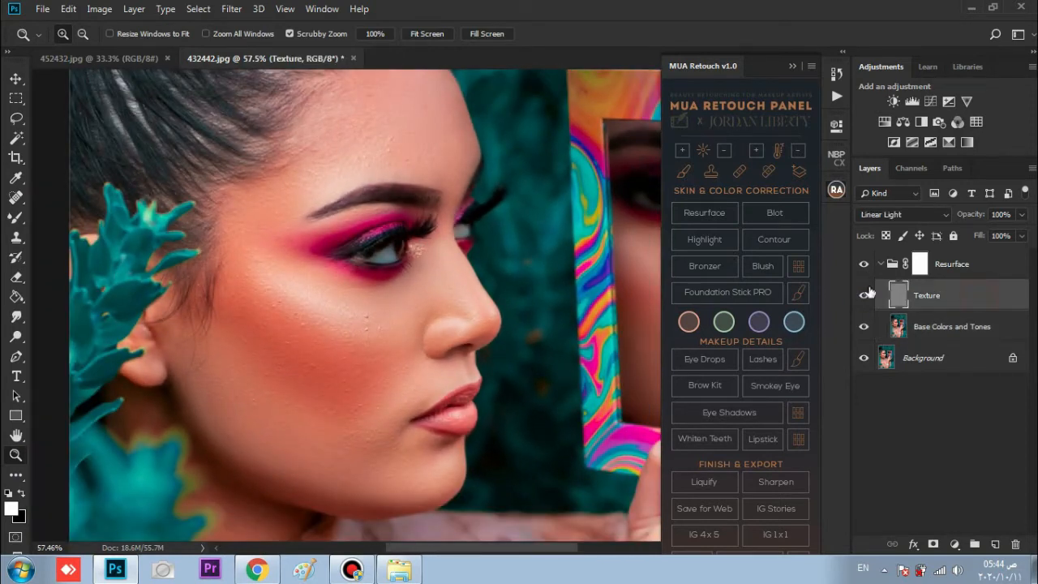
- Remove blemishes from the forehead on the Texture layer with an 8 px content-aware Spot Healing Brush
left_click_drag(374, 304, 455, 306)
key("j")
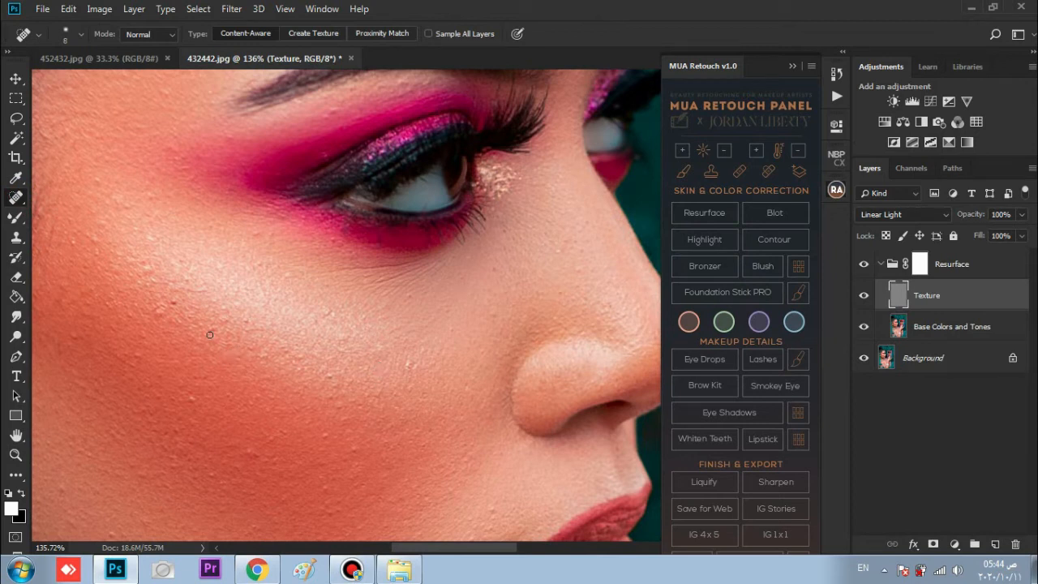
scroll(403, 364, "up", 8)
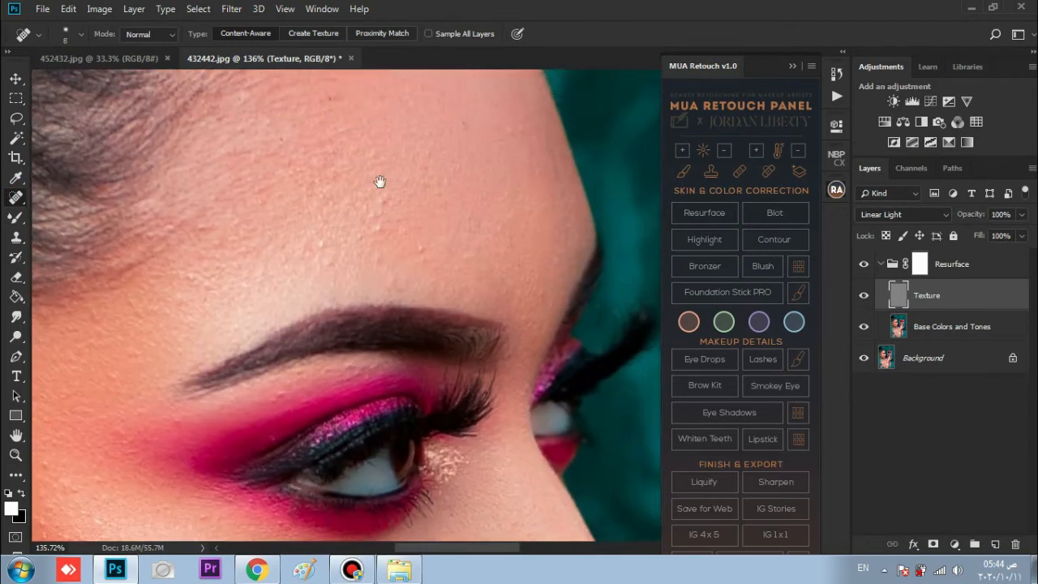
left_click_drag(330, 180, 313, 163)
left_click(440, 285)
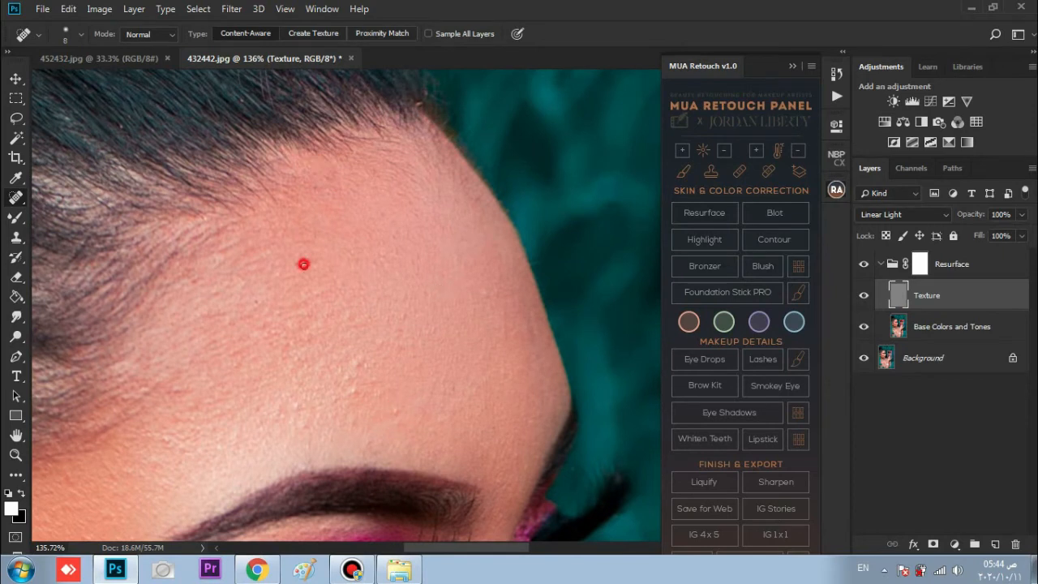
- Heal the bumps on the chin, cheek and around the mouth on the Texture layer
scroll(356, 406, "down", 12)
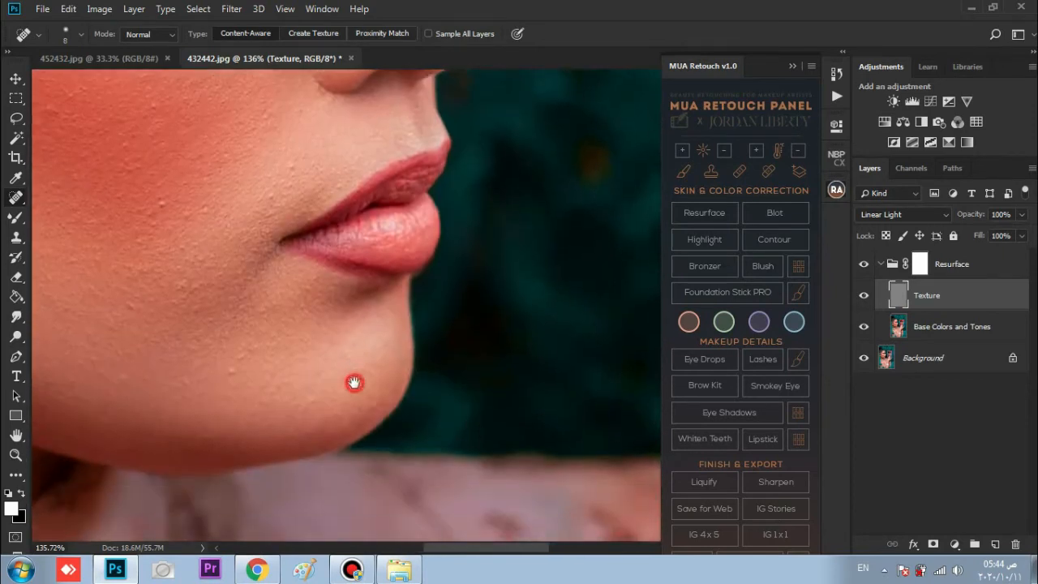
left_click_drag(354, 383, 564, 442)
left_click_drag(330, 294, 383, 342)
left_click(422, 312)
left_click(262, 308)
left_click(496, 480)
left_click(536, 303)
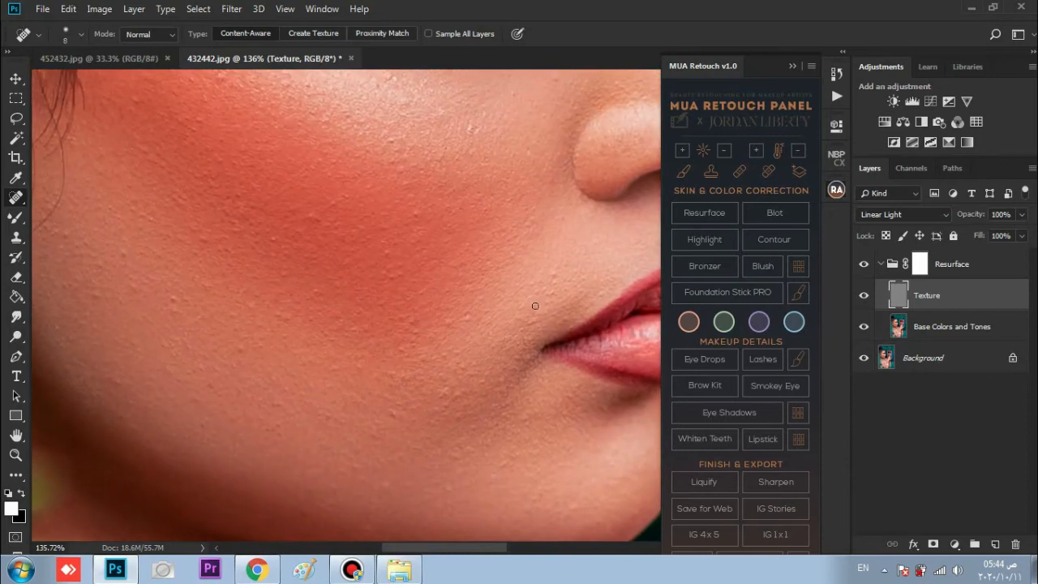
- Compare the face before and after retouching by hiding and showing the Resurface group
left_click(17, 455)
left_click_drag(184, 443, 179, 320)
left_click_drag(293, 282, 253, 289)
left_click(433, 34)
left_click_drag(412, 218, 438, 223)
left_click(865, 265)
left_click(865, 264)
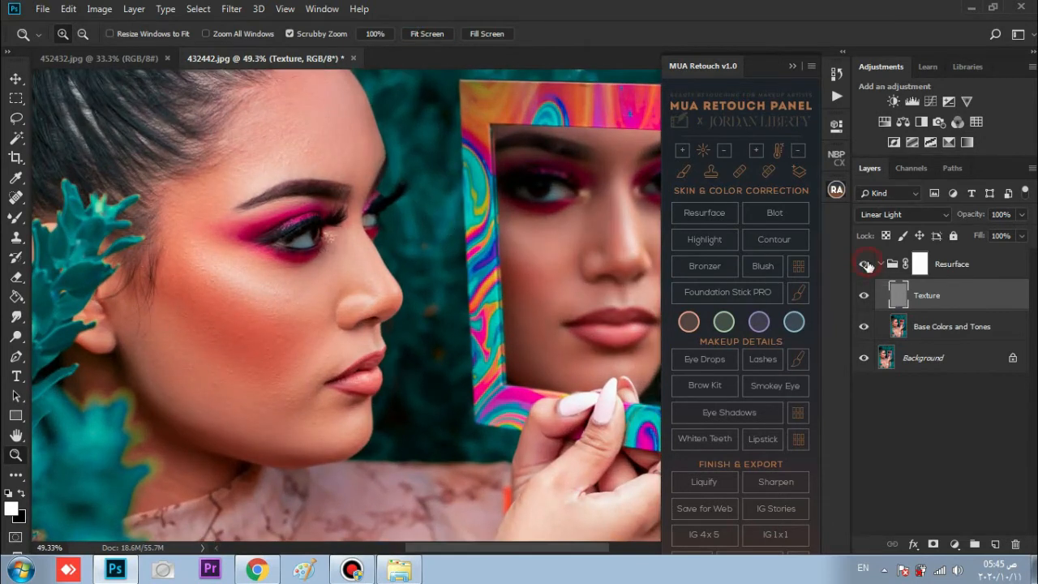
left_click(866, 265)
left_click(866, 264)
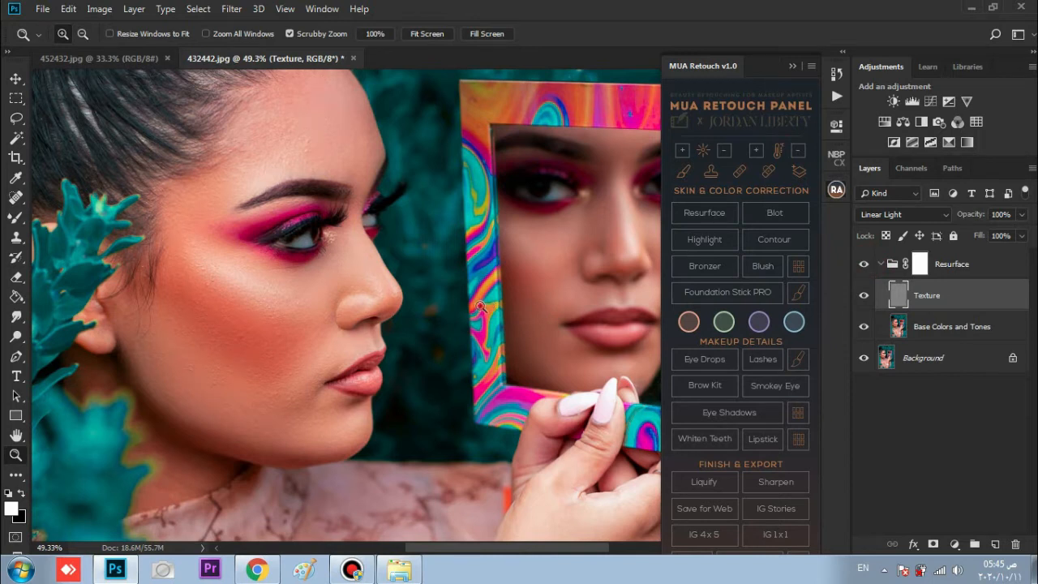
- Flatten the Resurface group and its retouching layers into the Background
left_click_drag(480, 306, 462, 303)
left_click(439, 36)
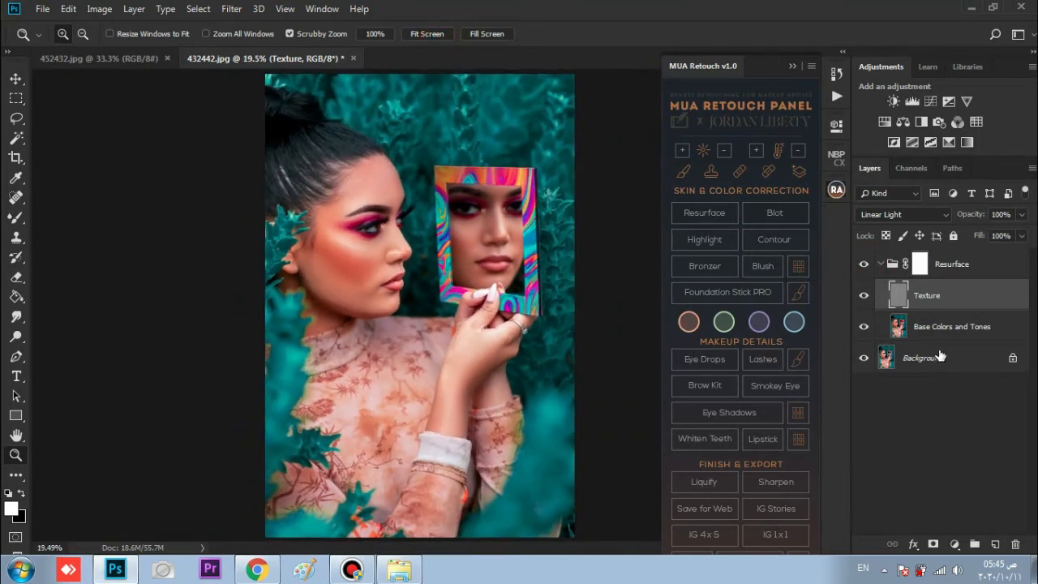
left_click(939, 357)
right_click(939, 358)
left_click(955, 504)
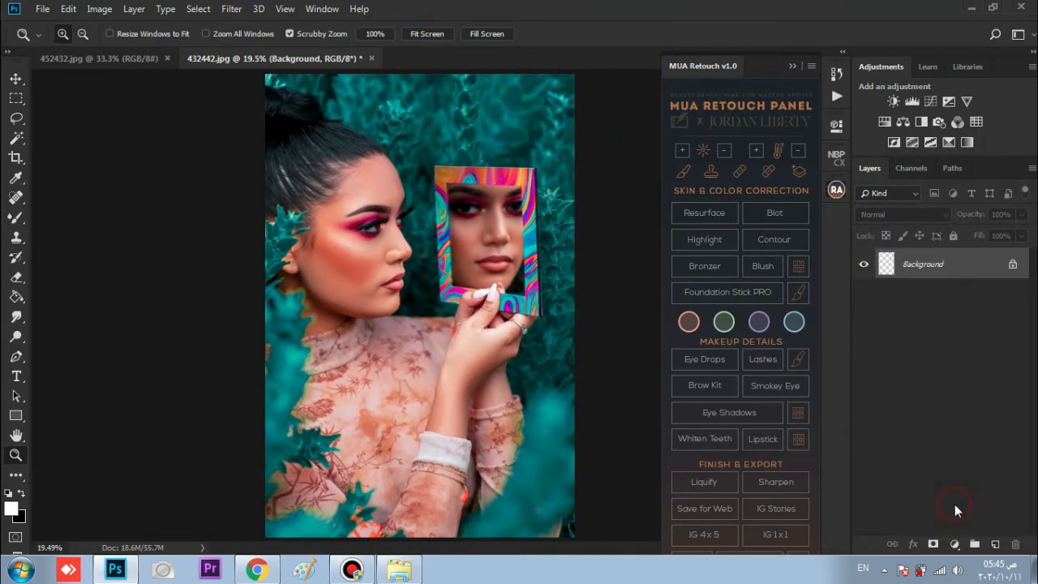
- Add a Curves adjustment layer that brightens the midtones, with a curve point at input 119, output 136
left_click(930, 102)
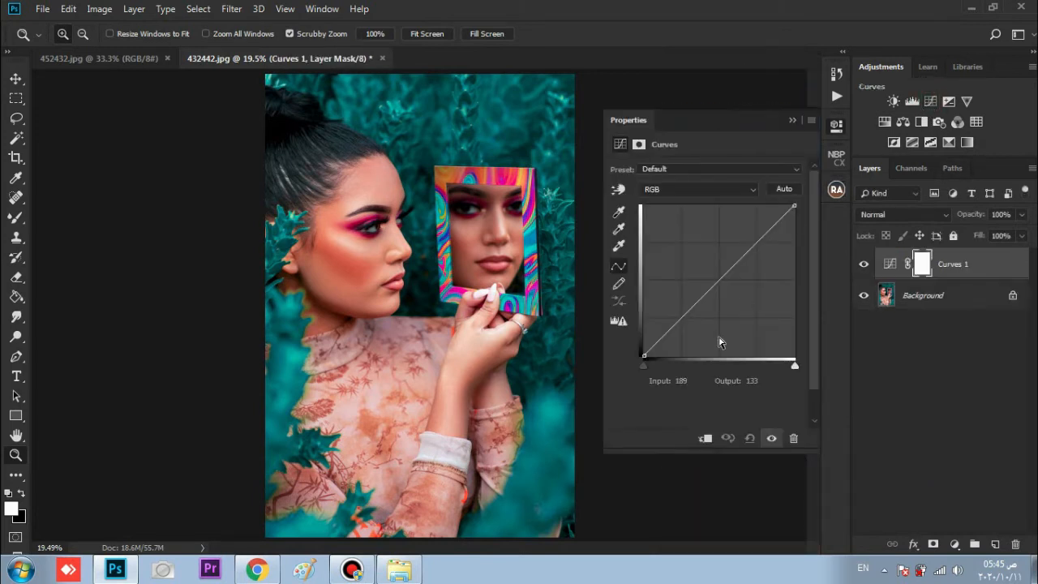
left_click(717, 279)
left_click_drag(717, 279, 714, 275)
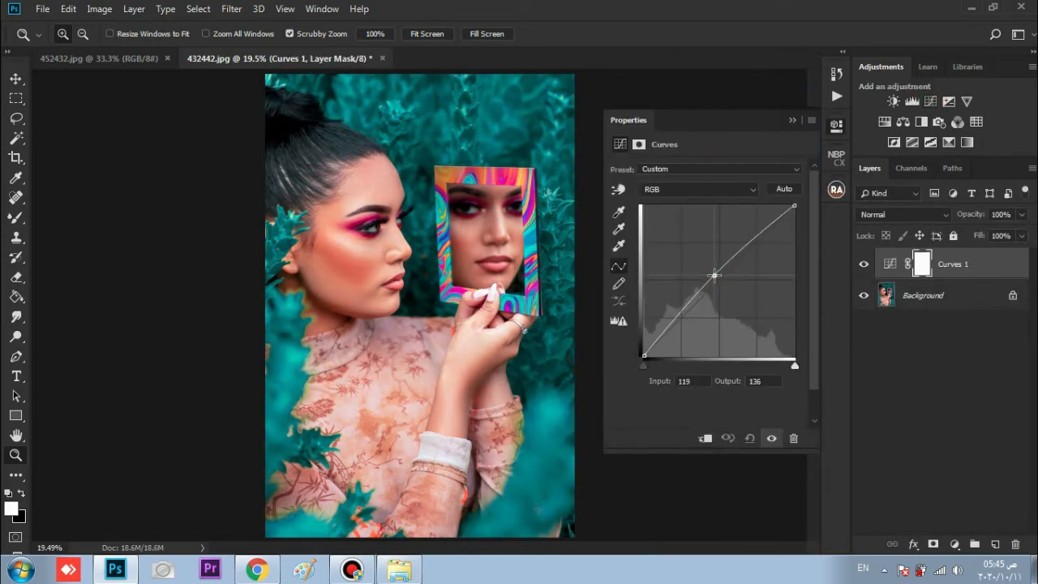
left_click(792, 121)
- Add a second Curves adjustment layer that darkens the midtones, with a curve point at input 137, output 125
left_click(930, 102)
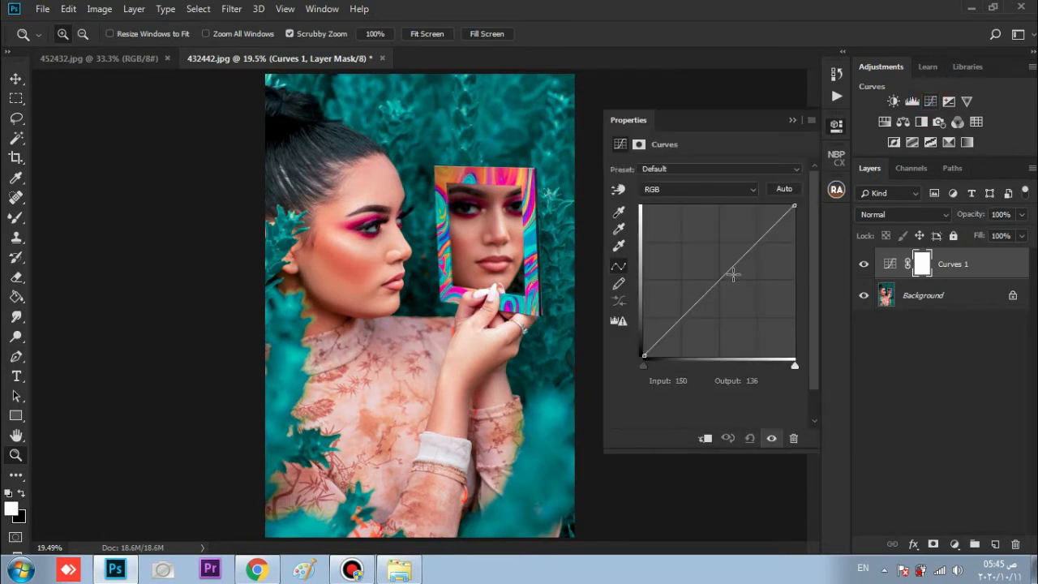
left_click_drag(721, 278, 724, 282)
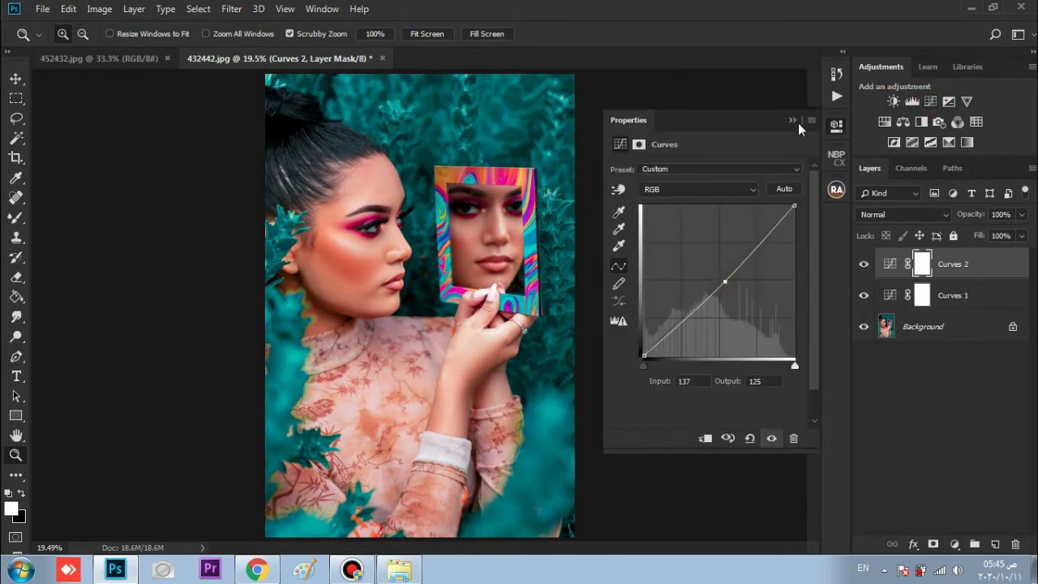
left_click(792, 121)
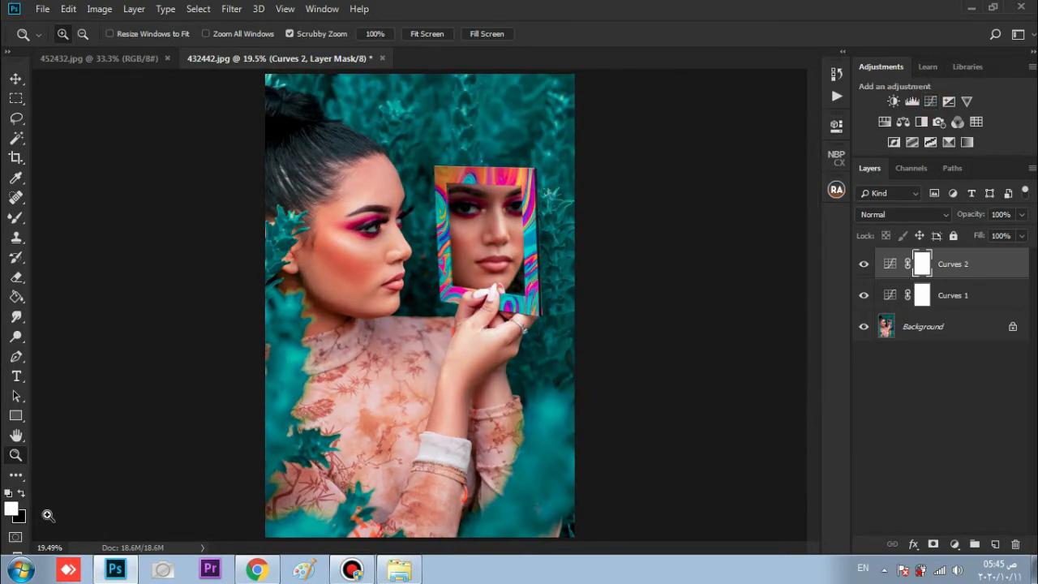
- Fill the layer masks of Curves 2 and Curves 1 with black using the Paint Bucket
left_click(17, 299)
left_click(452, 276)
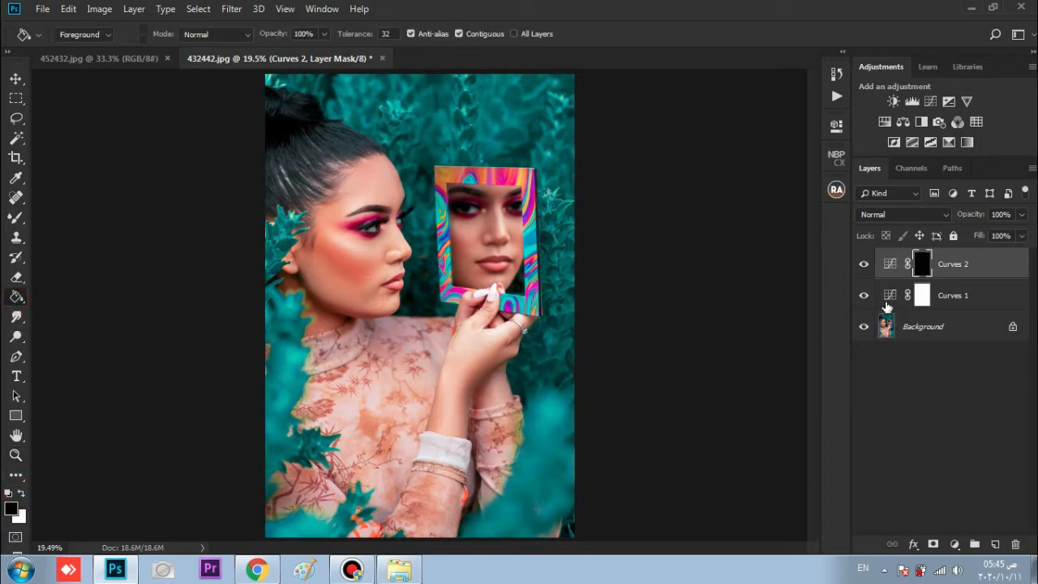
left_click(920, 297)
left_click(390, 280)
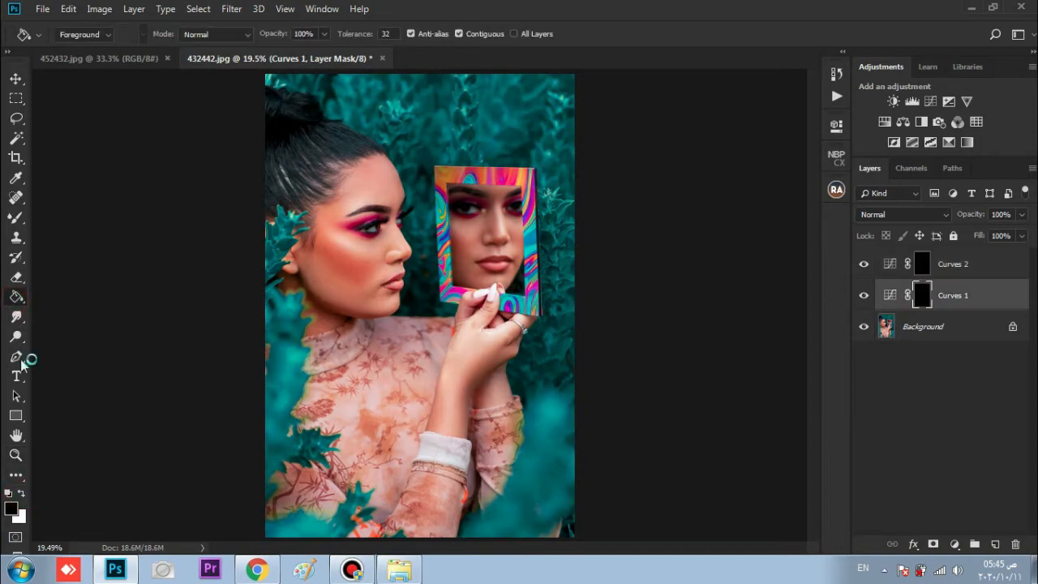
- Paint white on the Curves 1 mask over the cheek highlight with a soft brush at 6% flow
left_click(16, 454)
left_click_drag(353, 253, 417, 245)
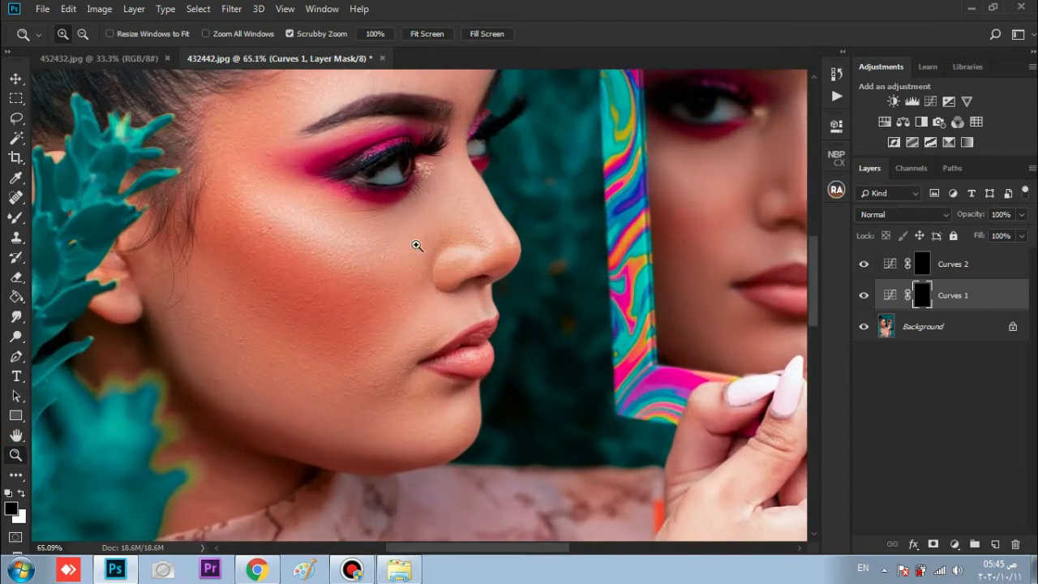
left_click(14, 219)
left_click(58, 215)
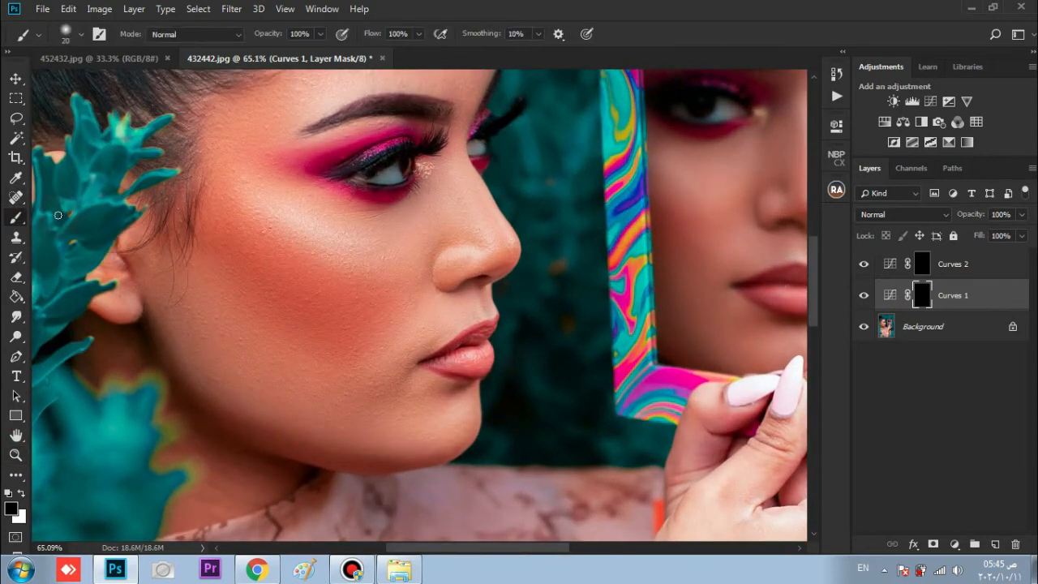
key("bracketright")
key("bracketright")
left_click(21, 493)
left_click_drag(302, 47, 303, 48)
mouse_move(354, 261)
left_mouse_down()
mouse_move(283, 216)
mouse_move(278, 224)
mouse_move(387, 271)
left_mouse_up()
- Brighten the bridge of the nose on the Curves 1 mask with a smaller brush
key("bracketleft")
key("bracketleft")
key("bracketleft")
key("bracketleft")
key("bracketleft")
key("bracketleft")
mouse_move(452, 256)
left_mouse_down()
mouse_move(467, 187)
mouse_move(480, 223)
mouse_move(455, 181)
left_mouse_up()
- Brighten the forehead on the Curves 1 mask with a 200 px soft brush
key("bracketright")
key("bracketright")
key("bracketright")
key("bracketright")
key("bracketright")
key("bracketright")
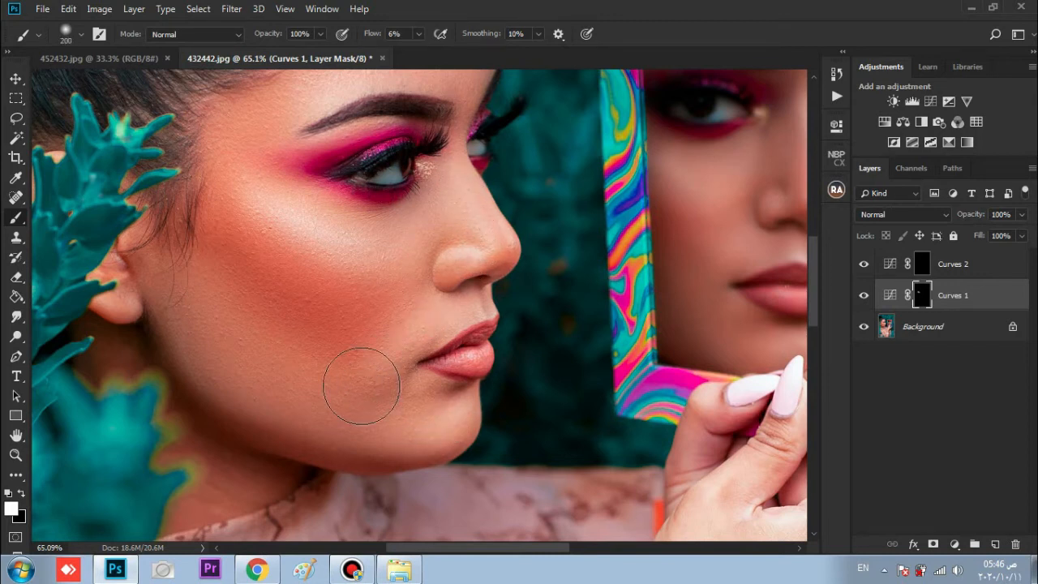
left_click_drag(349, 265, 232, 544)
mouse_move(238, 343)
left_mouse_down()
mouse_move(200, 365)
mouse_move(218, 337)
mouse_move(297, 308)
mouse_move(308, 320)
mouse_move(289, 317)
left_mouse_up()
- Brighten the nose and the area above the lips of the mirrored face on the Curves 1 mask with a smaller brush
left_click(22, 452)
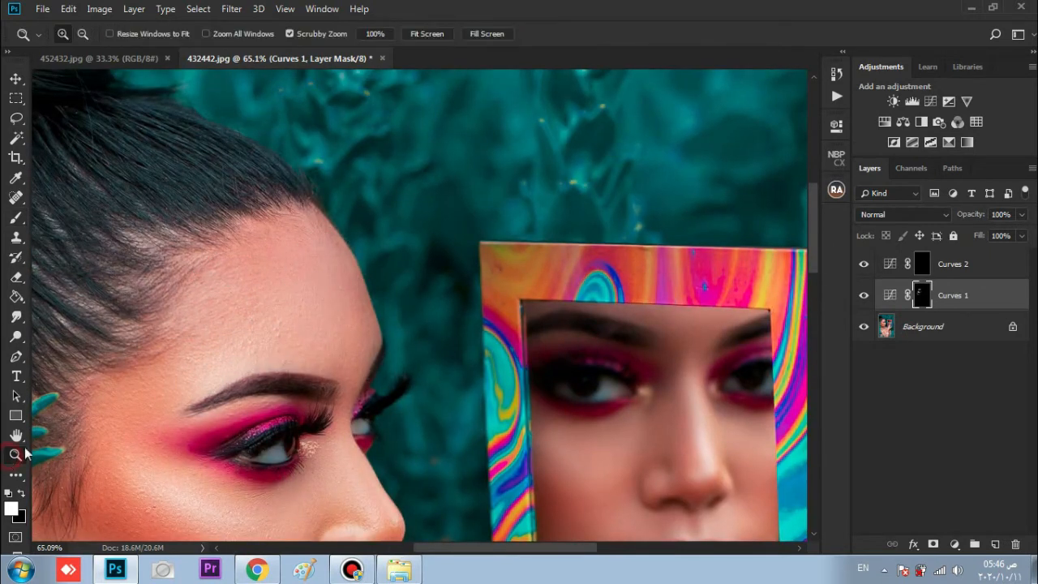
key("ctrl+0")
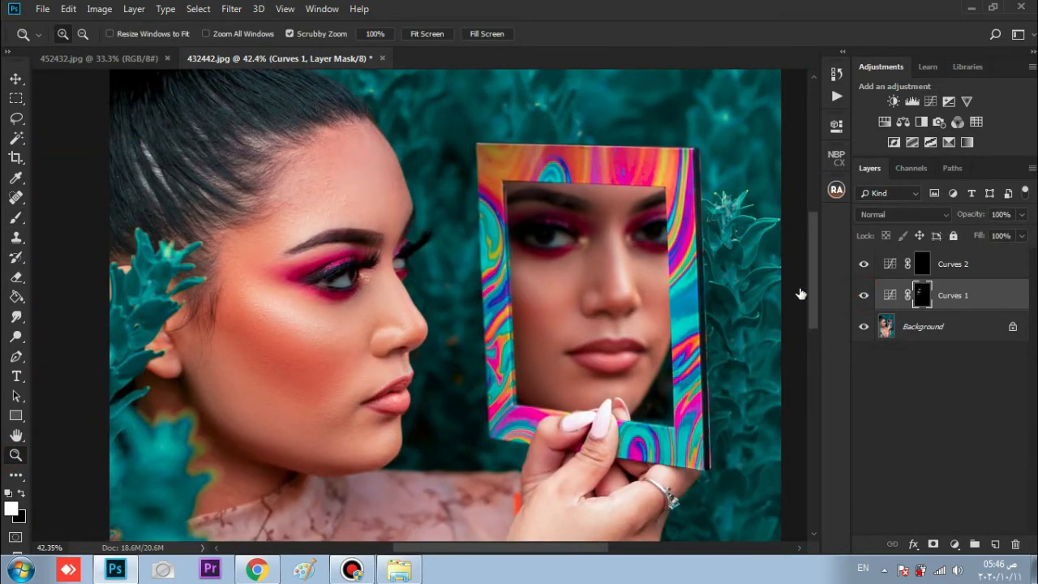
left_click_drag(624, 276, 674, 289)
key("b")
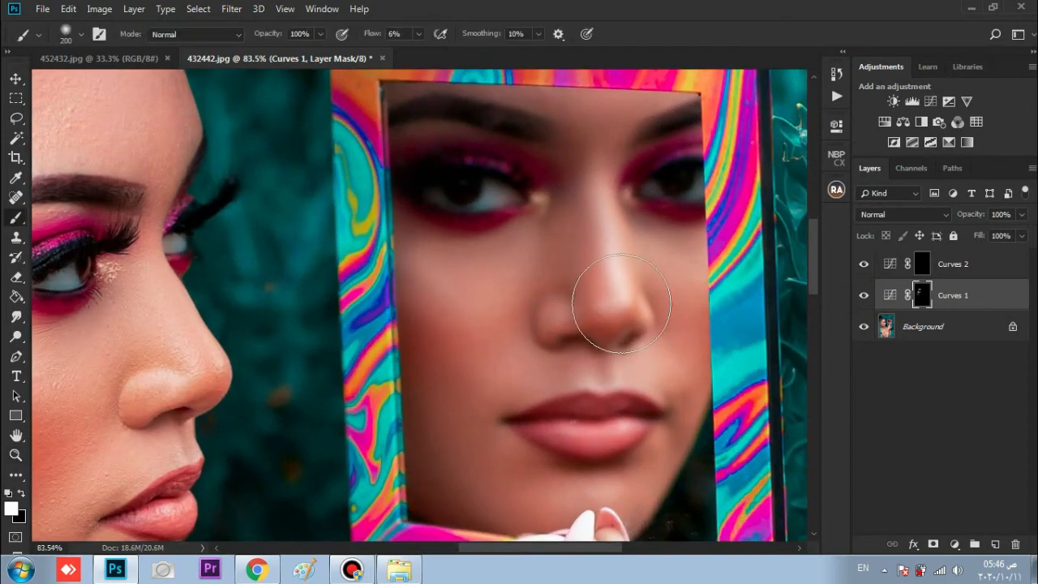
left_click(598, 197)
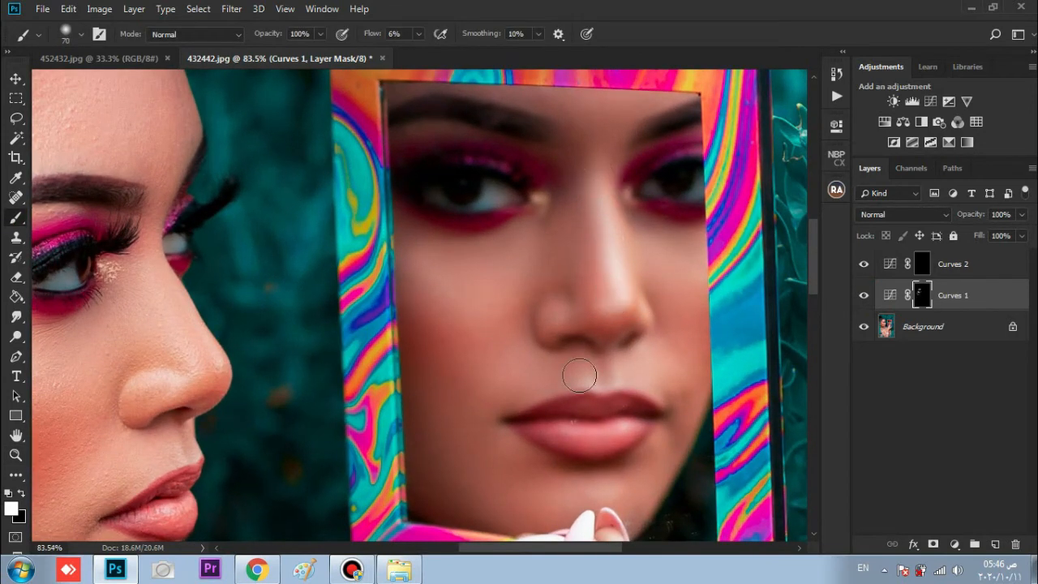
left_click_drag(590, 382, 592, 387)
left_click_drag(670, 288, 569, 300)
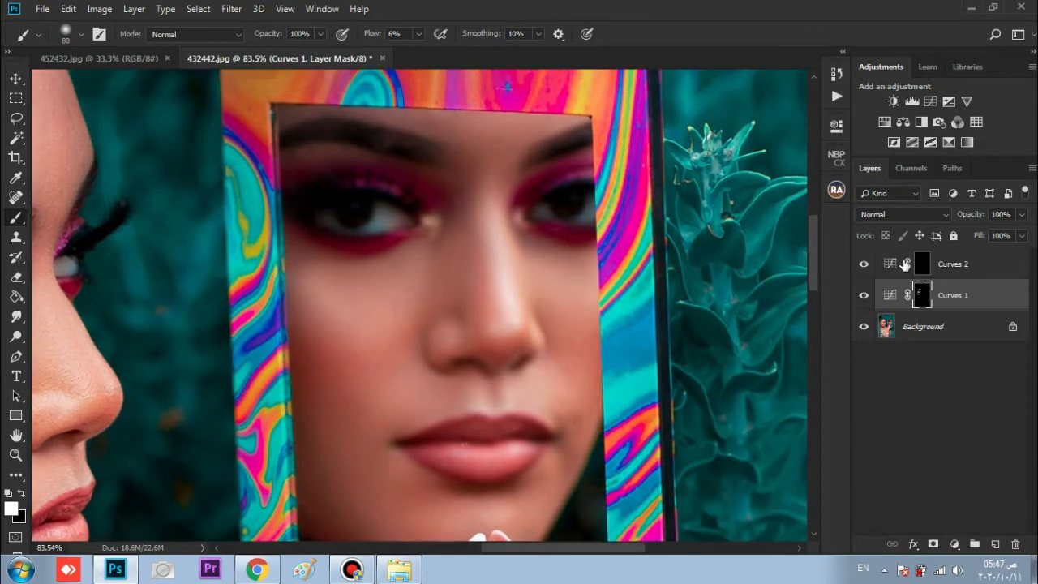
- Darken the mirrored lips and then the profile's cheek contour on the Curves 2 mask, using a 175 px brush for the cheek
left_click(906, 264)
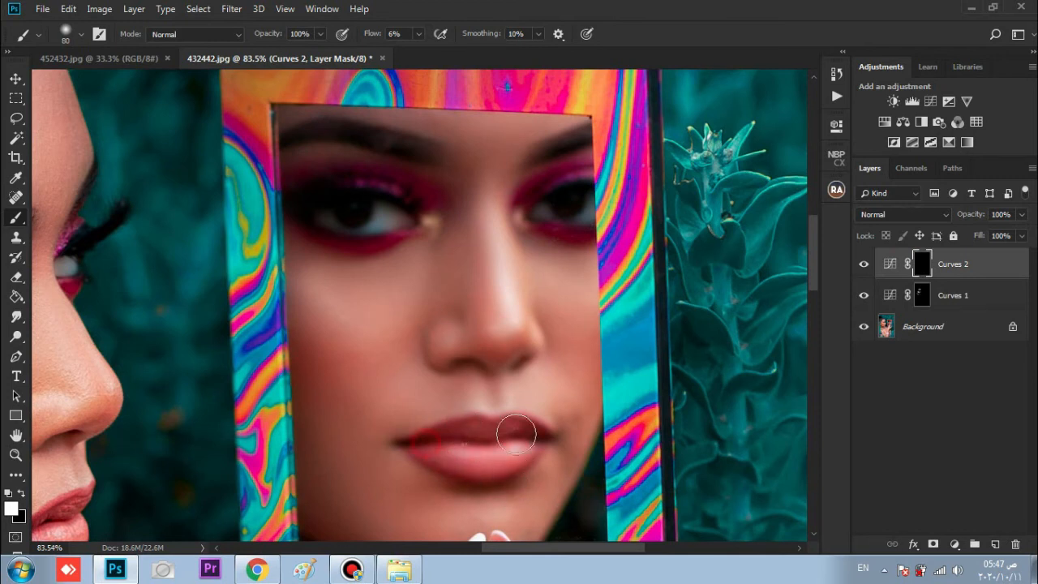
left_click_drag(167, 378, 459, 360)
left_click_drag(260, 375, 479, 314)
key("bracketright")
key("bracketright")
key("bracketright")
key("bracketright")
key("bracketright")
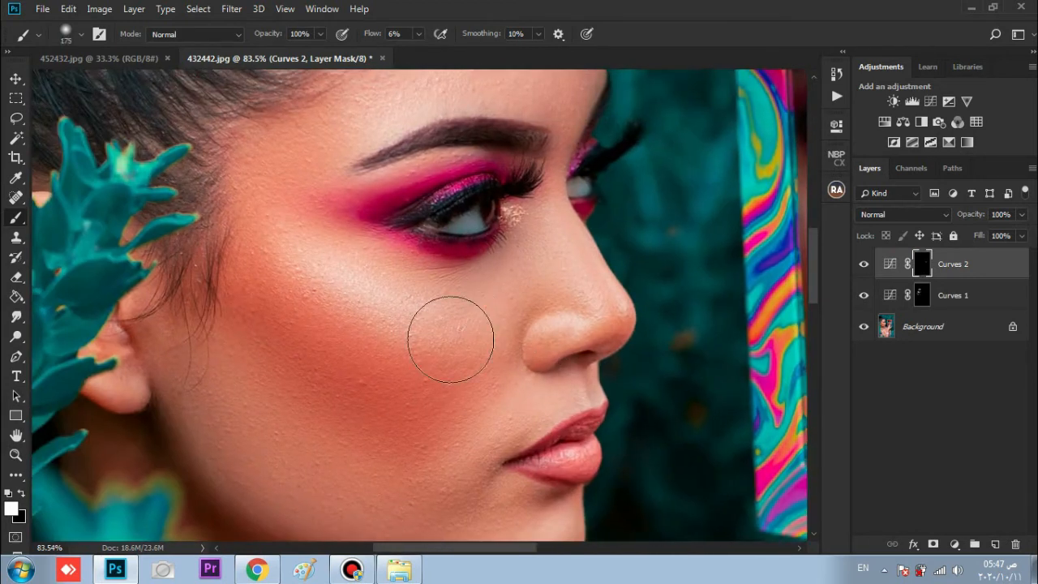
mouse_move(280, 367)
left_mouse_down()
mouse_move(311, 360)
mouse_move(267, 341)
mouse_move(343, 416)
left_mouse_up()
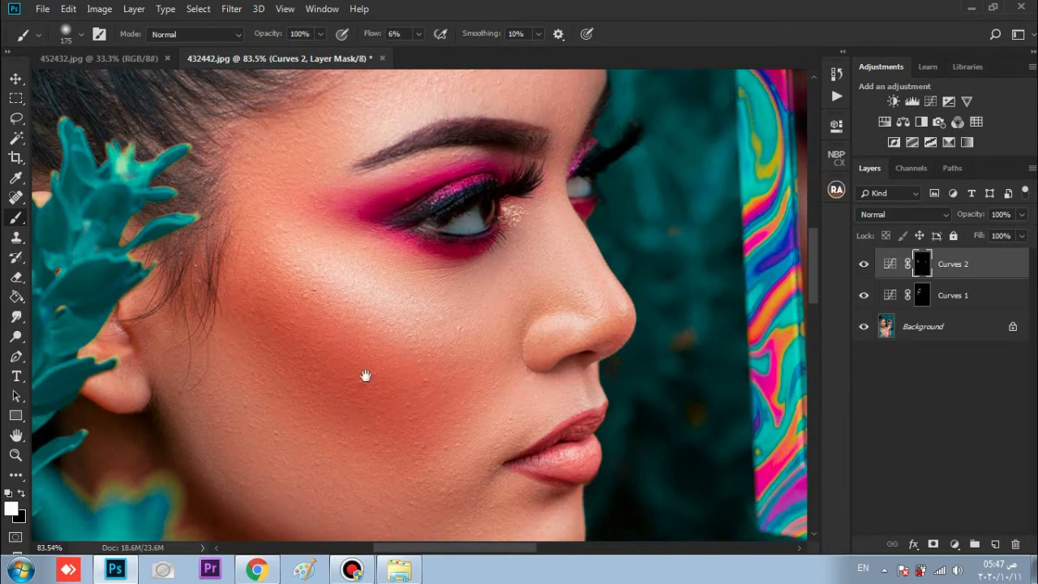
- Darken the forehead along the hairline on the Curves 2 mask with the 175 px brush
left_click_drag(364, 377, 244, 511)
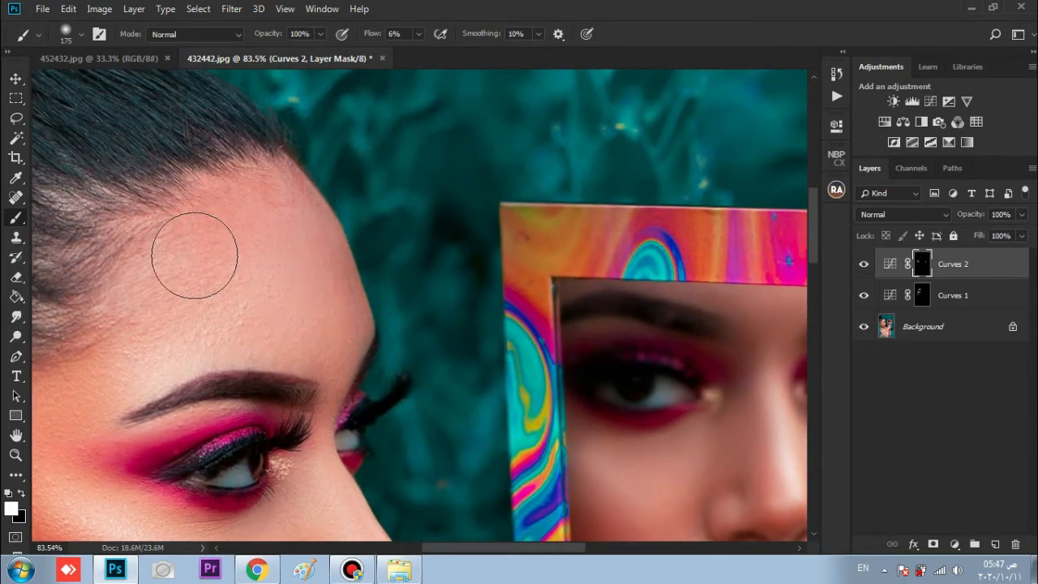
left_click_drag(270, 321, 403, 241)
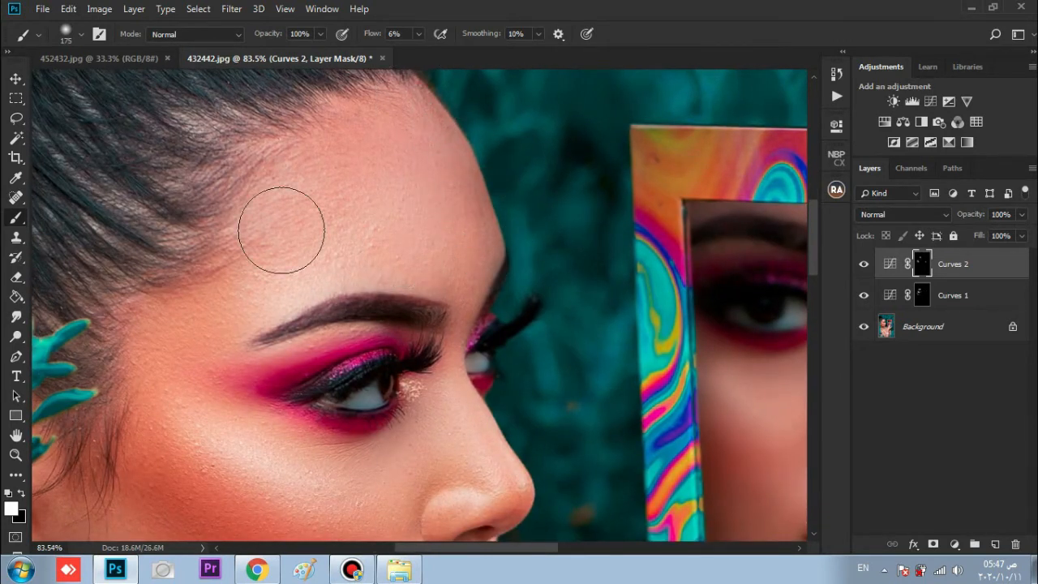
left_click(16, 456)
left_click_drag(264, 361, 188, 394)
left_click_drag(276, 403, 246, 413)
left_click(426, 35)
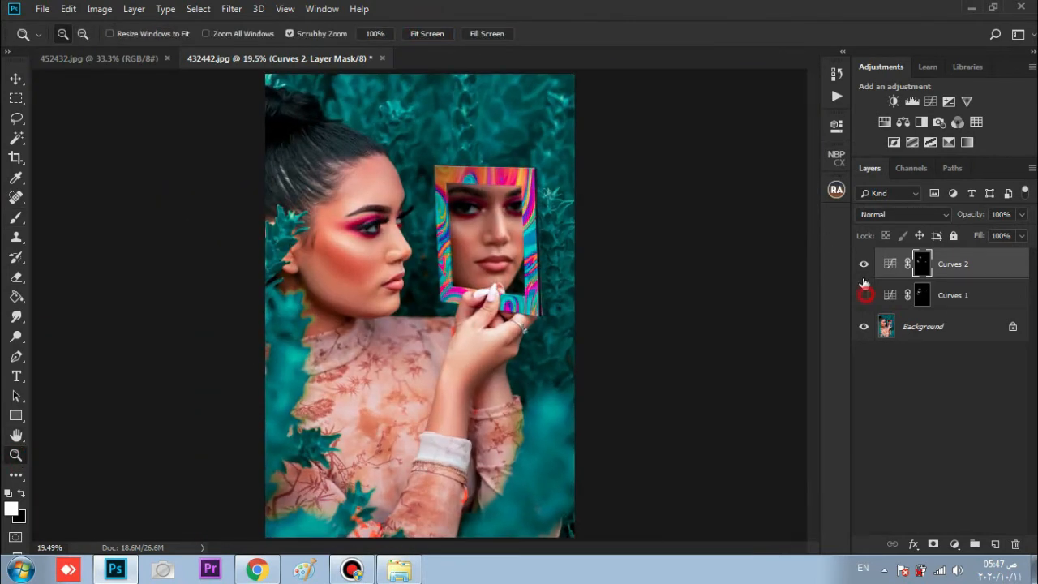
- Flatten the image and duplicate the Background layer
left_click(971, 330)
right_click(971, 329)
left_click(962, 477)
left_click_drag(976, 266, 987, 544)
- Open the Camera Raw Filter on the duplicate layer and shift the HSL hue of Oranges to +47
left_click(232, 9)
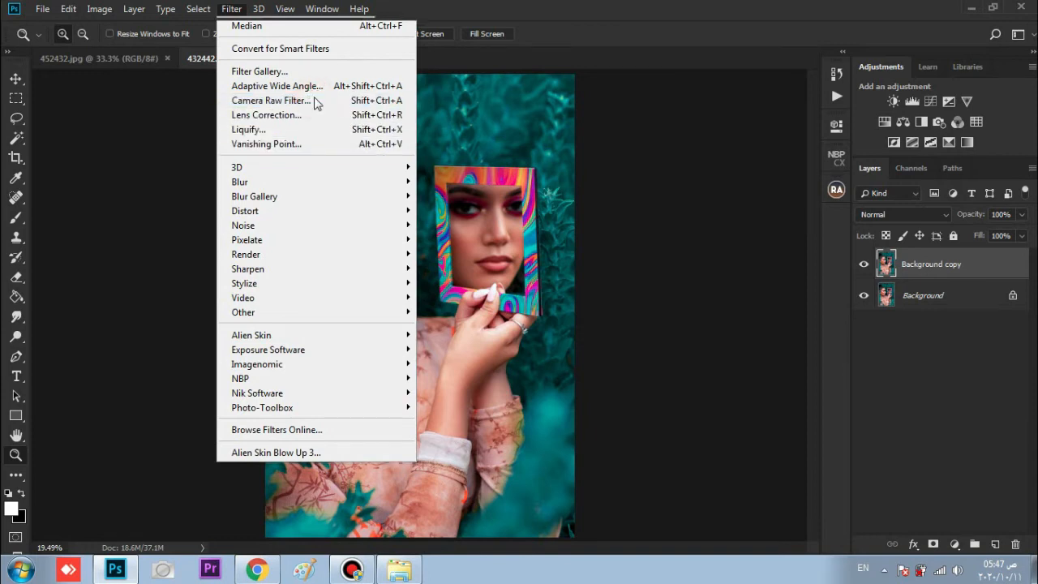
left_click(271, 100)
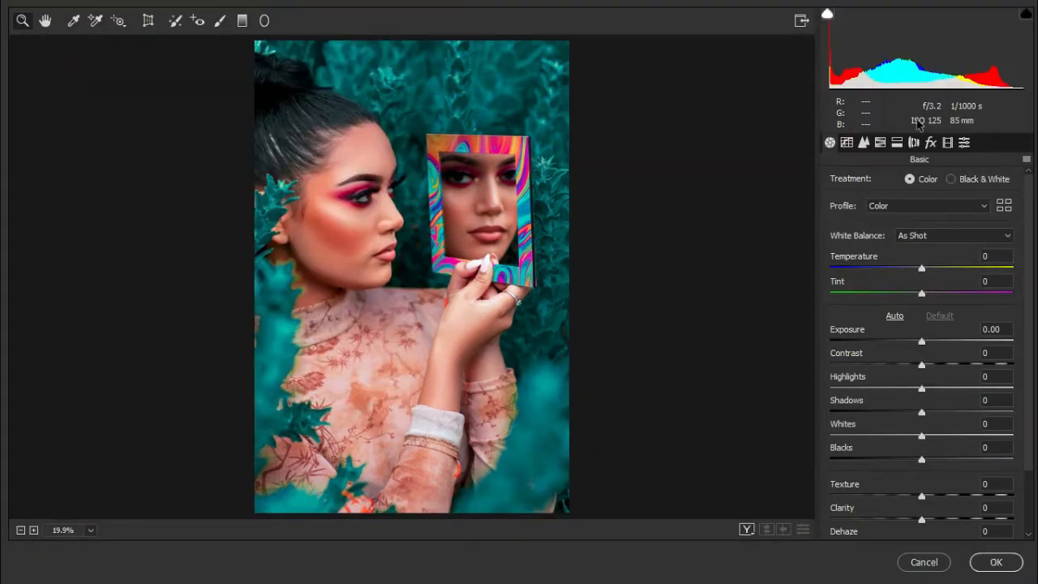
left_click(881, 144)
left_click(839, 186)
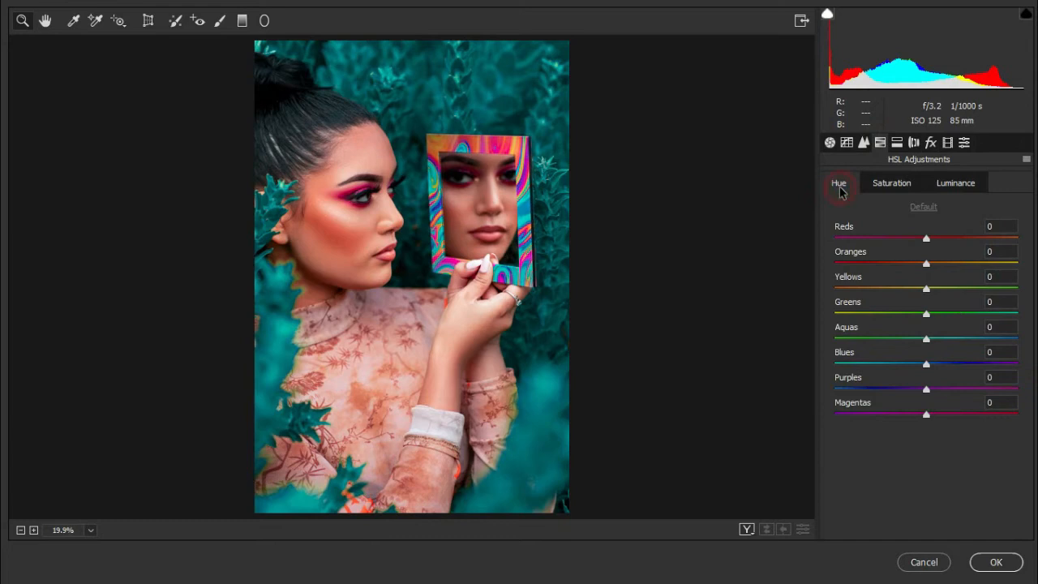
left_click_drag(928, 261, 959, 272)
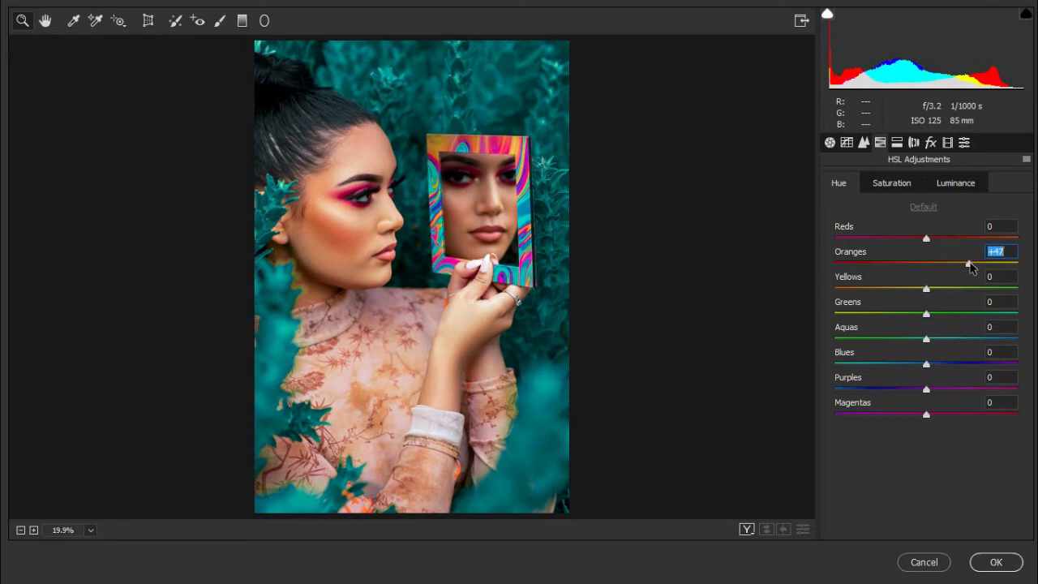
- Set HSL saturation to -13 for Reds and -14 for Oranges, and luminance to +16 for Reds and +19 for Oranges
left_click(889, 186)
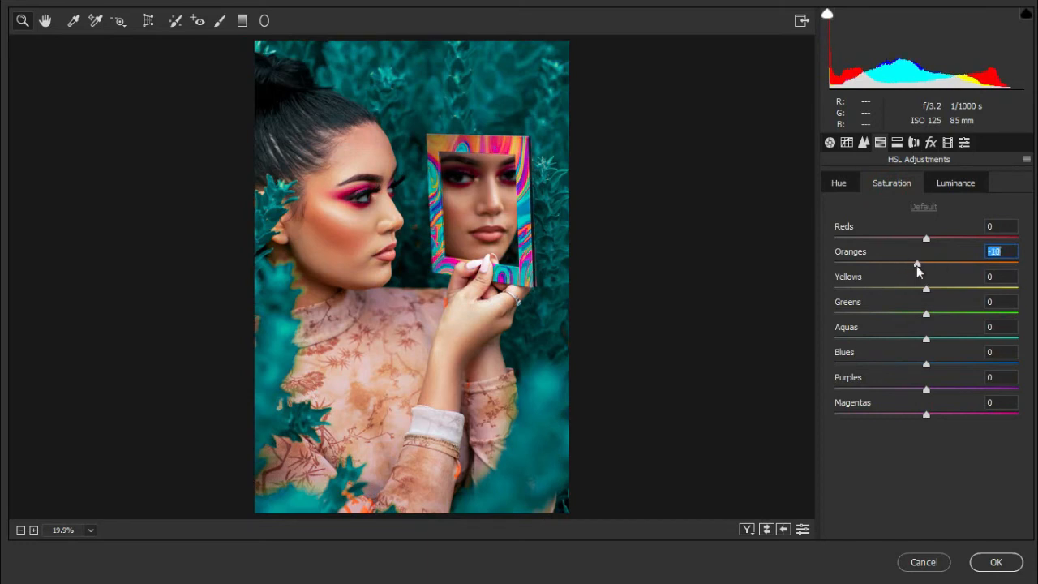
left_click_drag(922, 243, 904, 242)
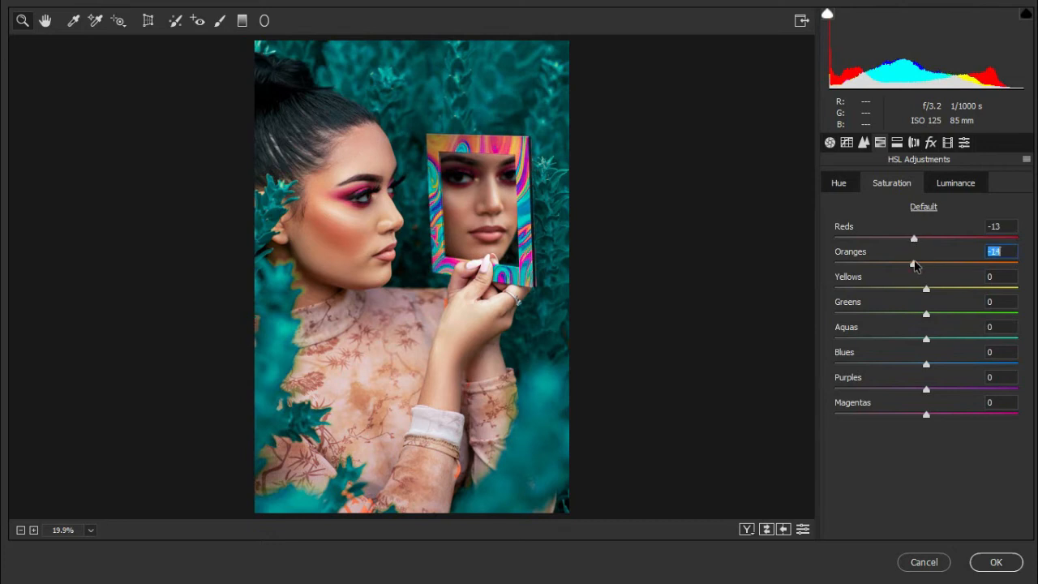
left_click(951, 185)
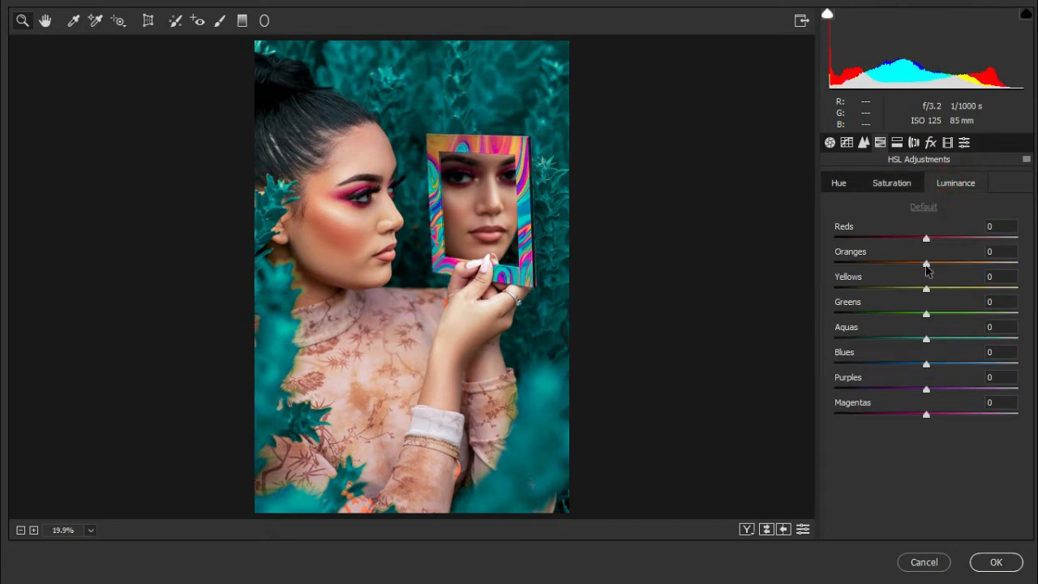
left_click_drag(937, 270, 938, 270)
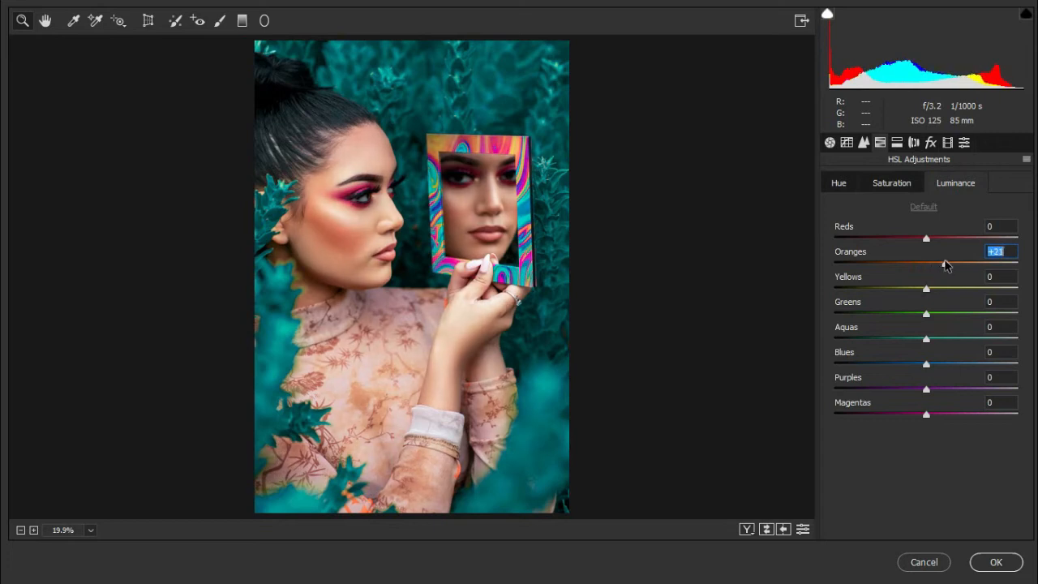
left_click_drag(926, 242, 941, 243)
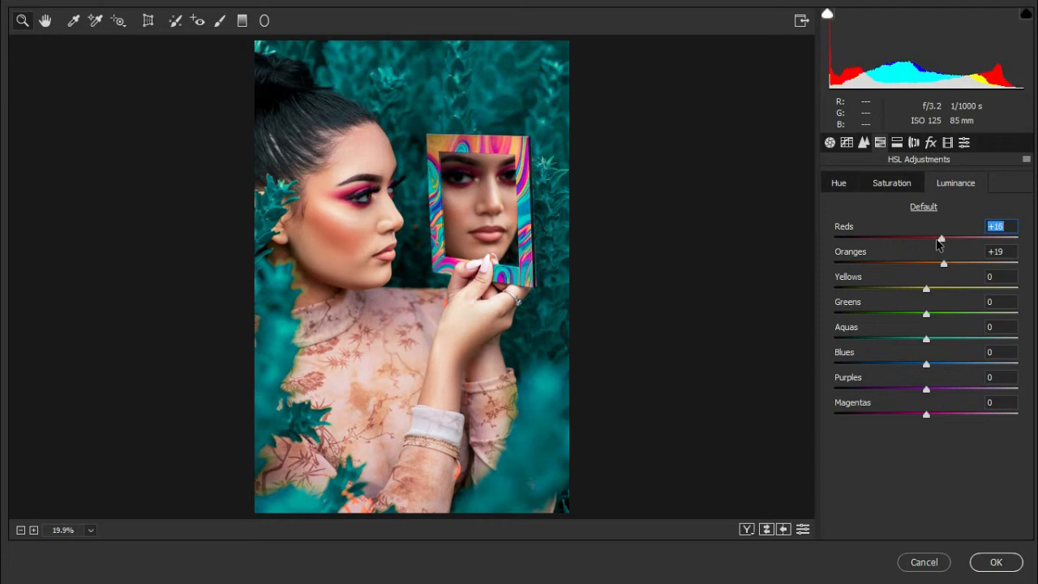
- Refine saturation to -10 for Reds and -8 for Oranges, set the Oranges hue to +41, and apply the filter
left_click(897, 185)
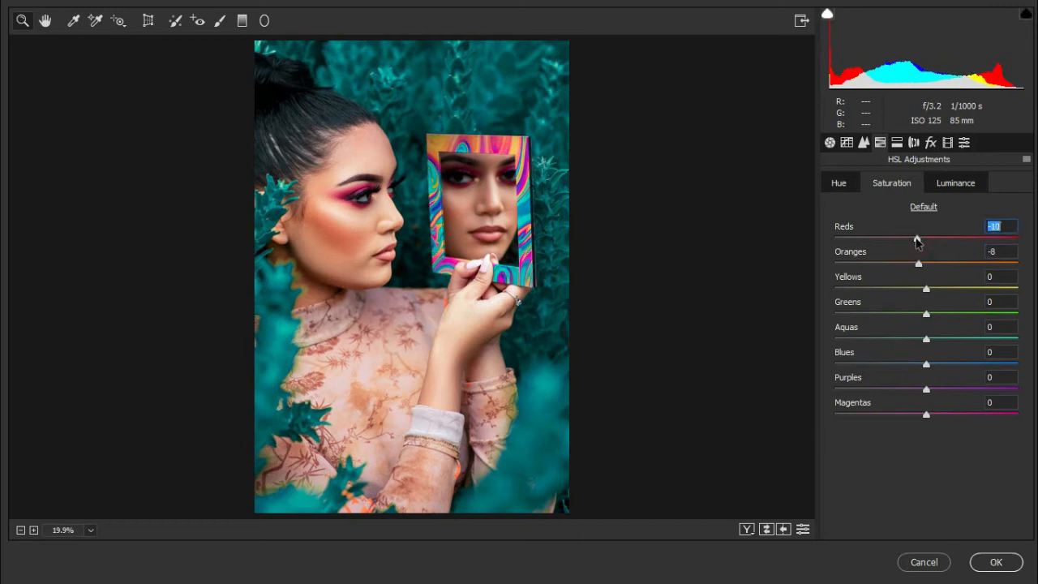
left_click(840, 184)
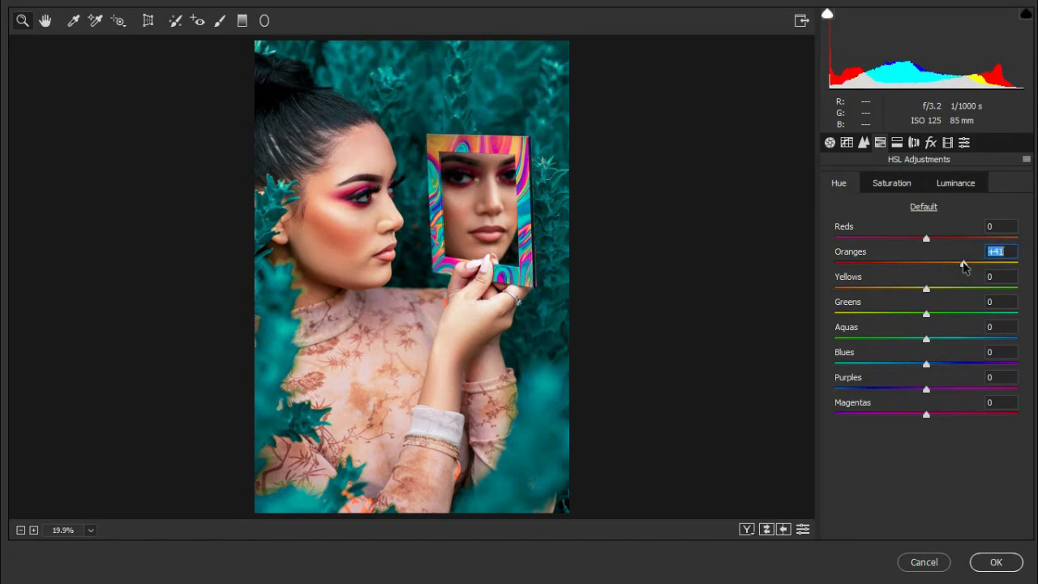
left_click(994, 562)
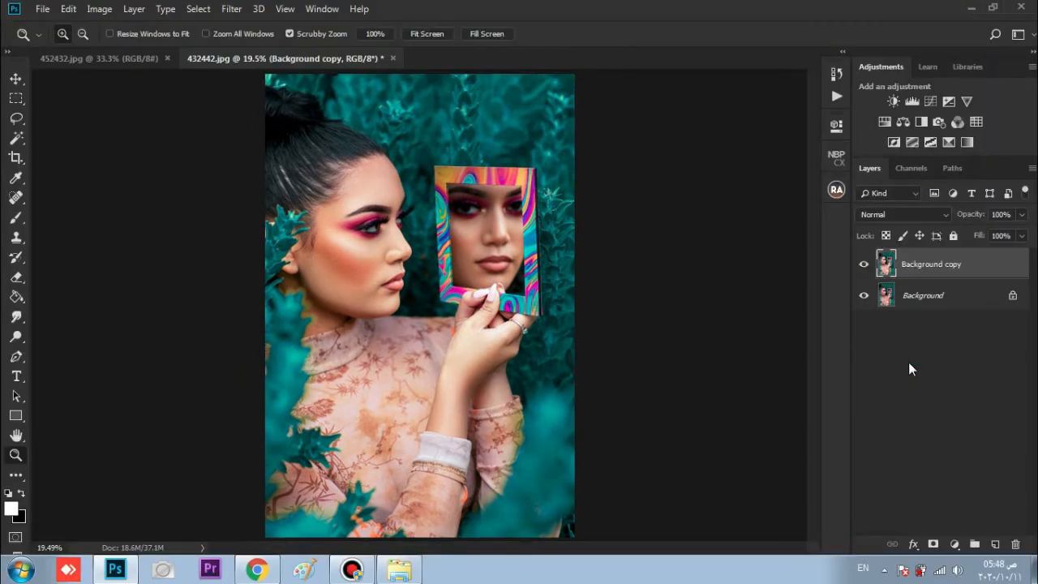
- Add a layer mask to the Background copy layer and fill it with black
left_click(933, 544)
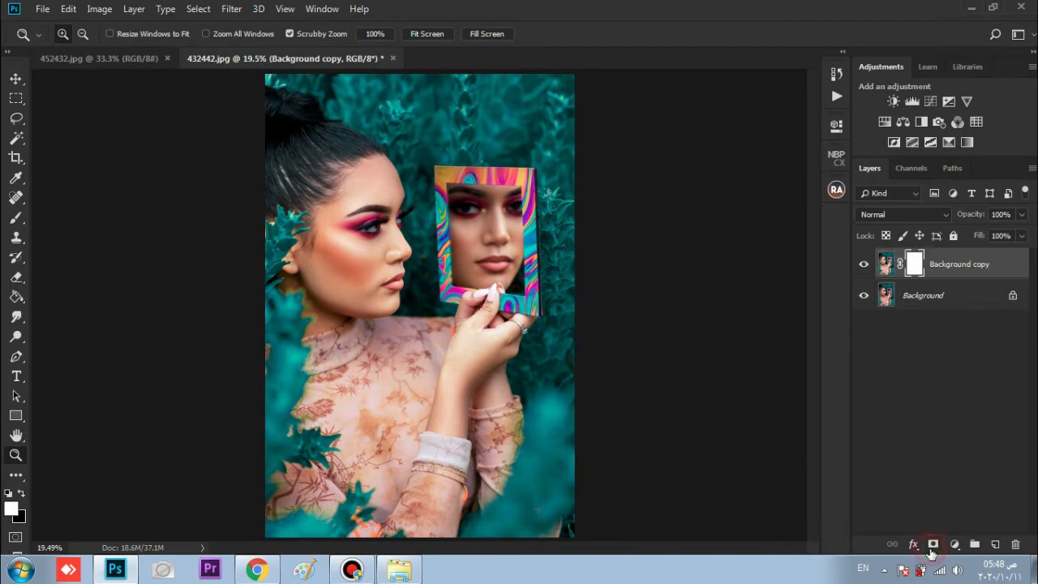
left_click(16, 296)
left_click(177, 274)
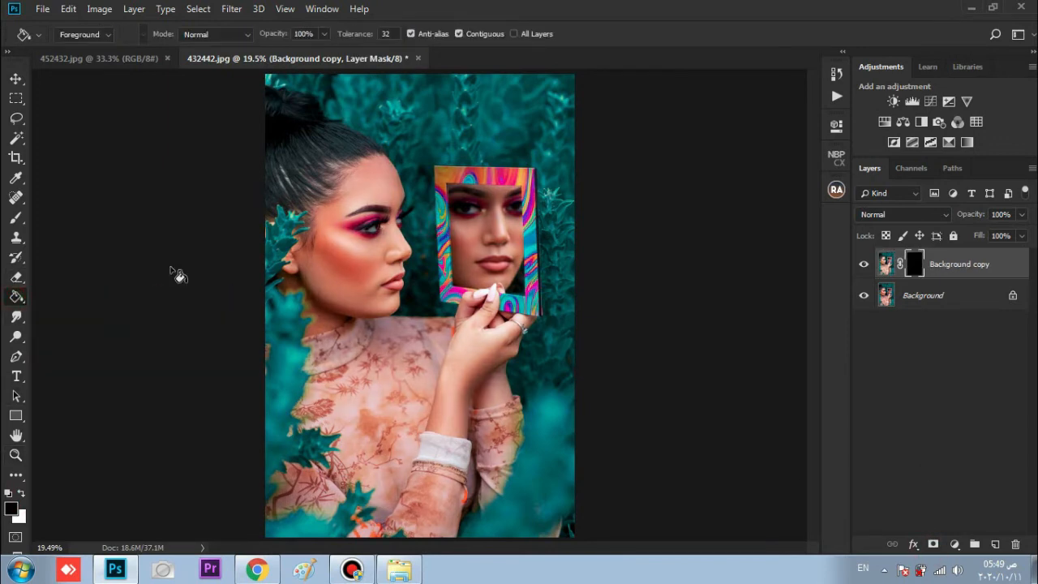
- Paint white on the Background copy mask over the woman's face with a soft brush, enlarging it to 500
left_click(17, 220)
key("ctrl+plus")
key("ctrl+plus")
key("ctrl+plus")
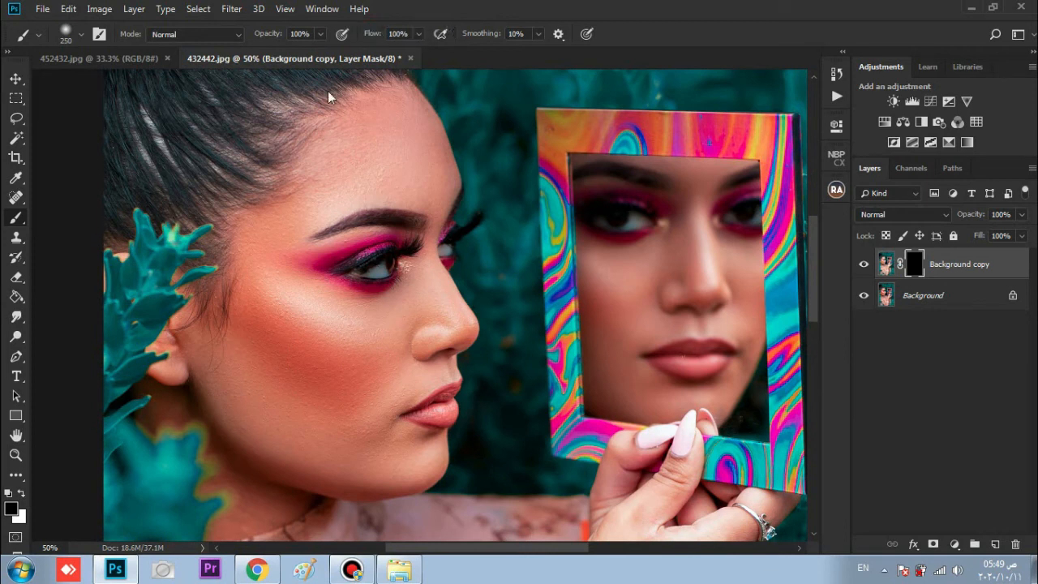
mouse_move(365, 394)
left_mouse_down()
mouse_move(311, 343)
mouse_move(280, 252)
mouse_move(357, 167)
mouse_move(369, 104)
mouse_move(415, 157)
mouse_move(419, 182)
mouse_move(367, 183)
mouse_move(307, 240)
mouse_move(269, 335)
mouse_move(268, 244)
mouse_move(247, 360)
mouse_move(210, 322)
mouse_move(193, 340)
mouse_move(184, 408)
mouse_move(256, 492)
mouse_move(341, 460)
mouse_move(392, 460)
mouse_move(323, 341)
mouse_move(393, 388)
mouse_move(296, 336)
mouse_move(346, 260)
mouse_move(425, 235)
mouse_move(421, 314)
left_mouse_up()
key("]")
key("]")
key("]")
key("]")
key("]")
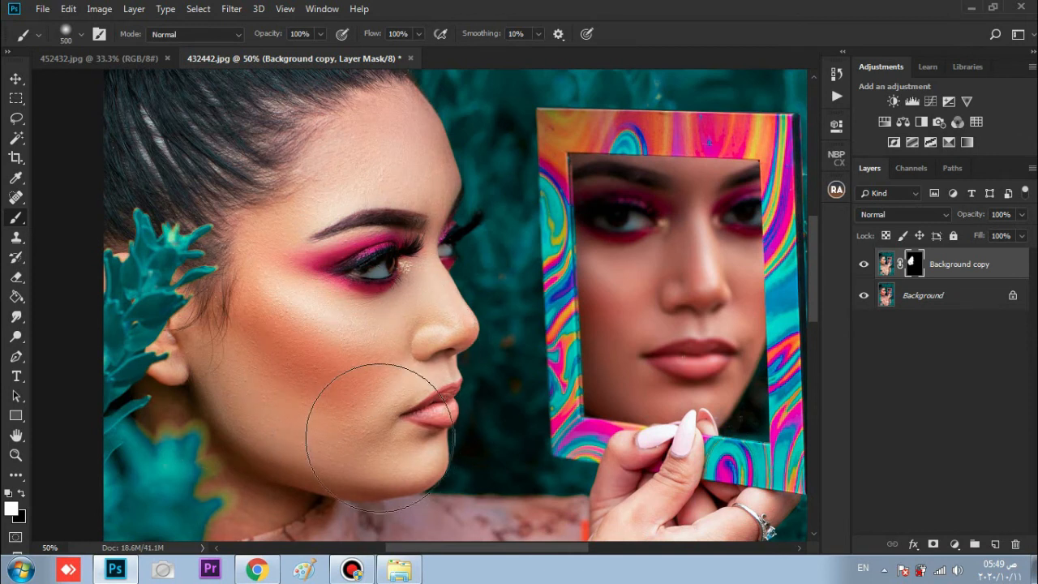
- Paint white on the Background copy mask over the mirror reflection, the hand and the forearm
mouse_move(672, 350)
left_mouse_down()
mouse_move(641, 243)
mouse_move(644, 211)
mouse_move(660, 513)
mouse_move(624, 233)
left_mouse_up()
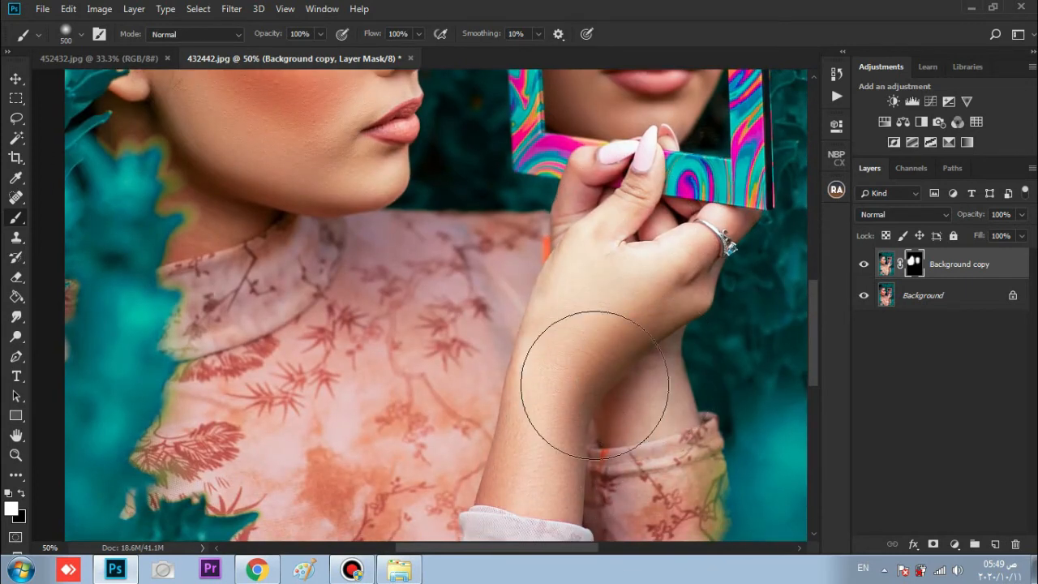
left_click(16, 456)
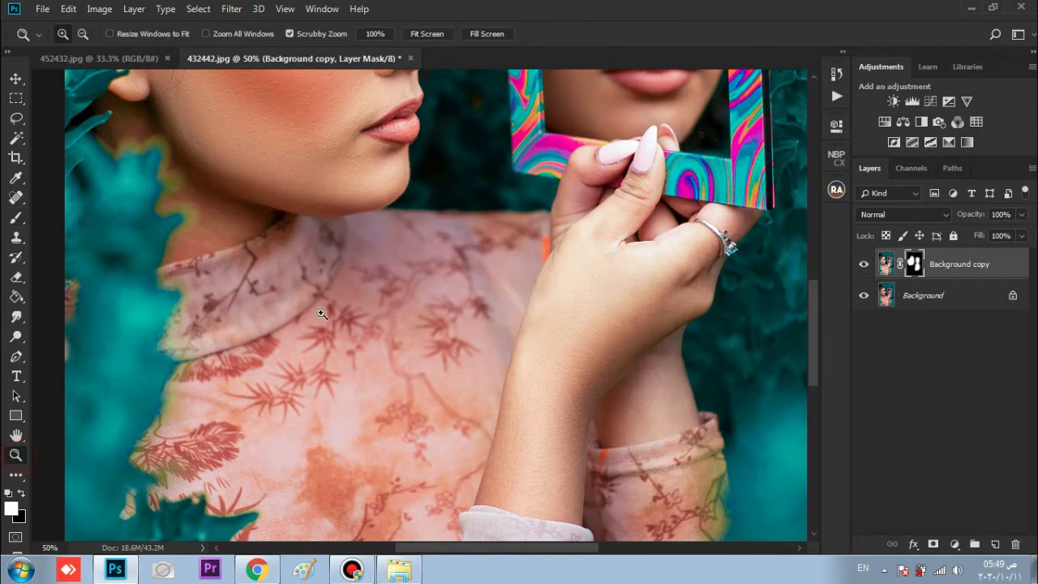
left_click_drag(322, 311, 240, 343)
left_click_drag(355, 260, 378, 257)
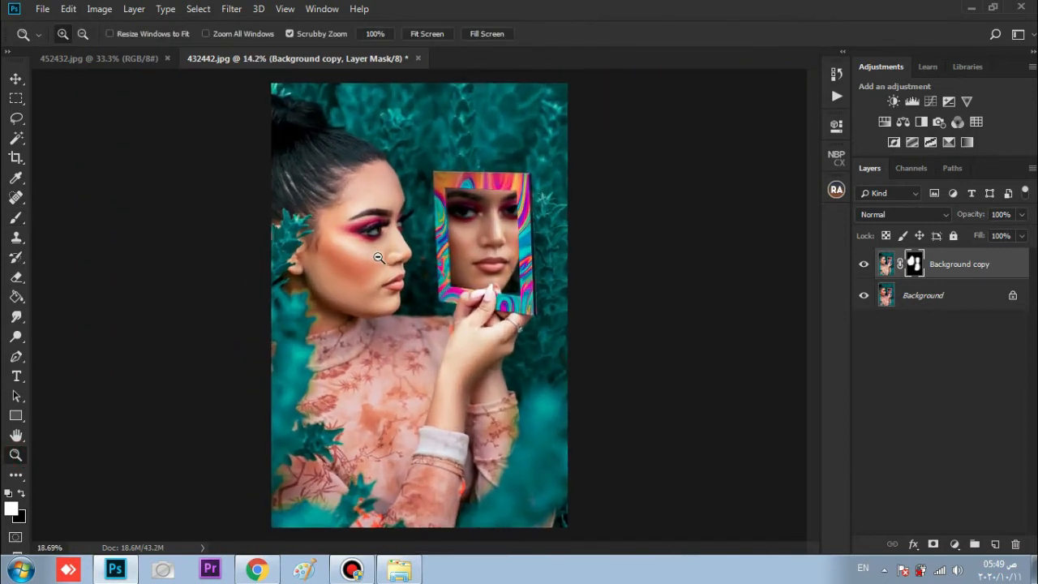
- In 452432.jpg, select the facial skin with the Magic Wand and analyze it in NBP ColourmapX with 6 samples
left_click(138, 70)
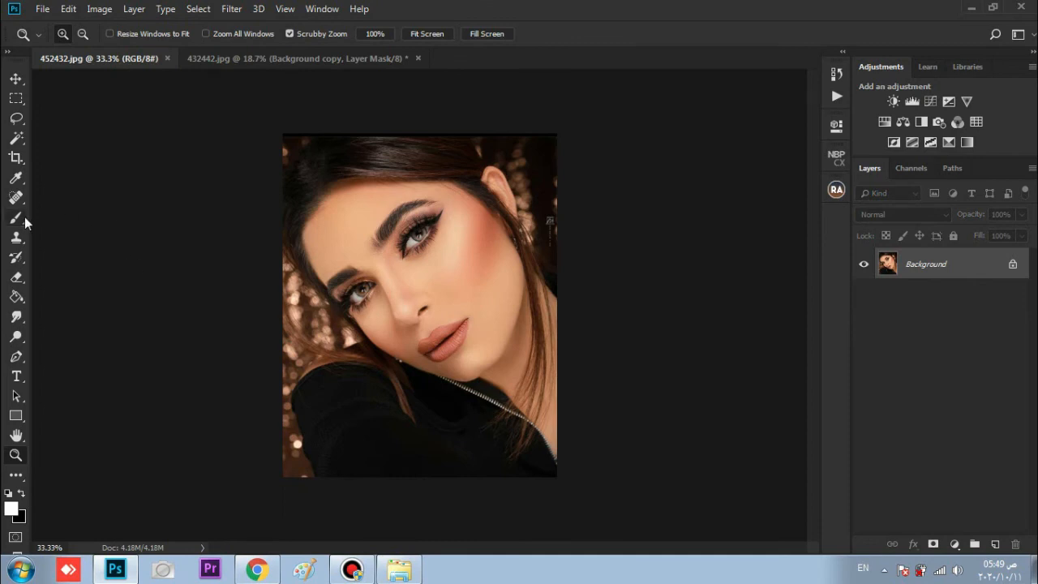
left_click(17, 139)
left_click(324, 234)
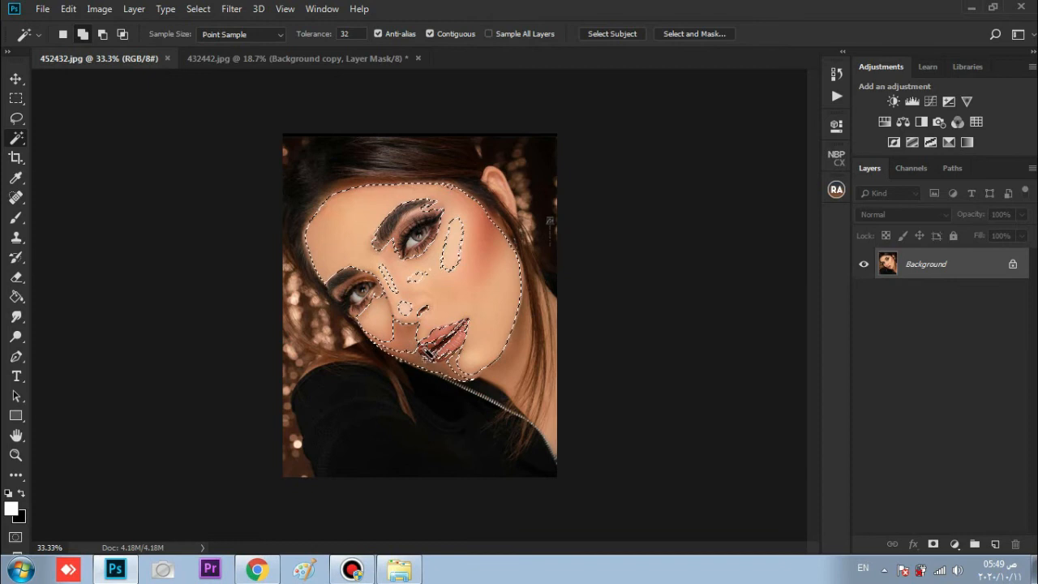
left_click(836, 158)
left_click(788, 278)
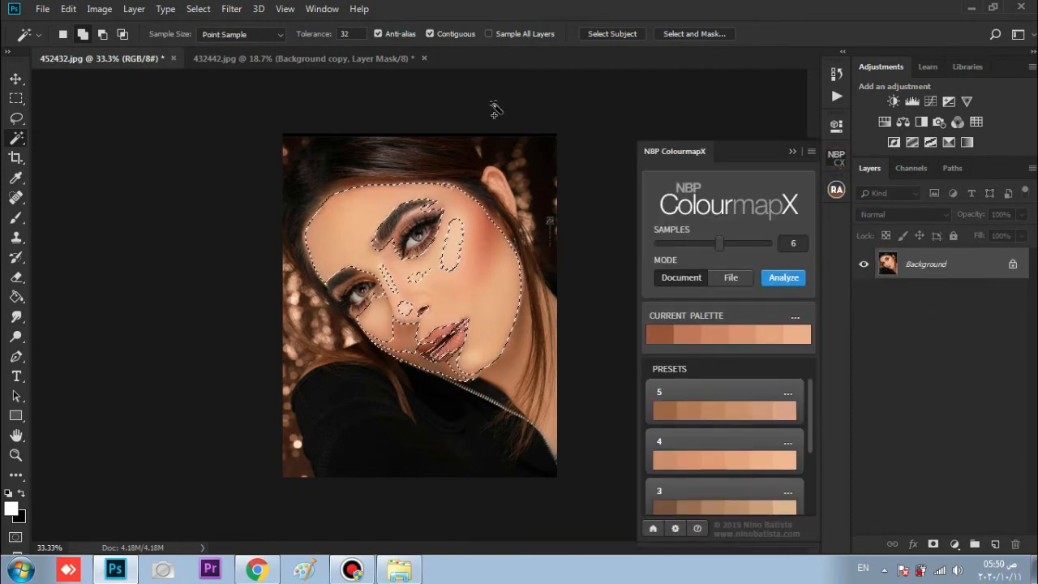
- Return to 432442.jpg and apply color grading from the current ColourmapX palette
left_click(345, 58)
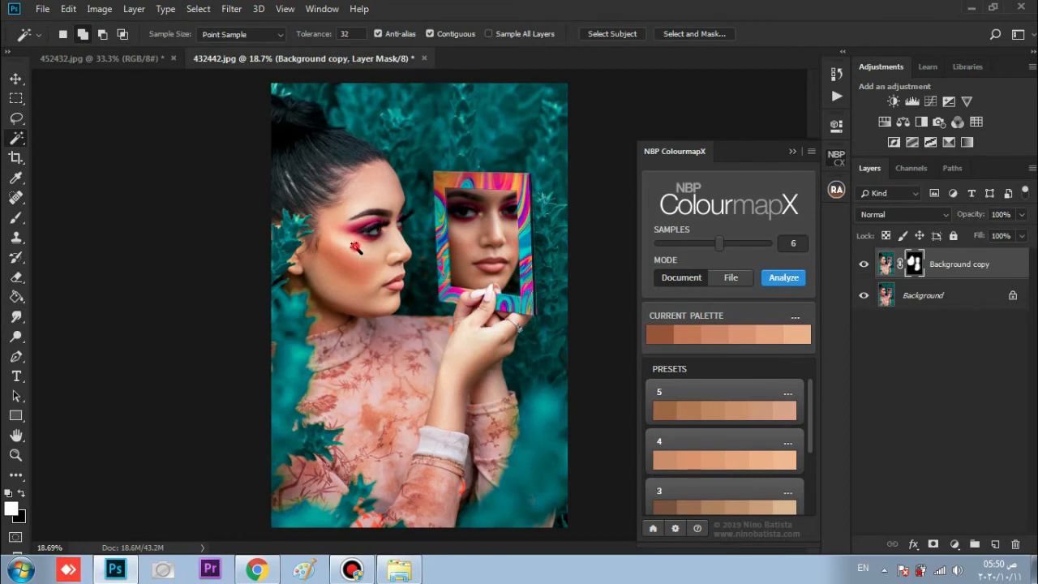
left_click(20, 456)
left_click_drag(349, 248, 391, 237)
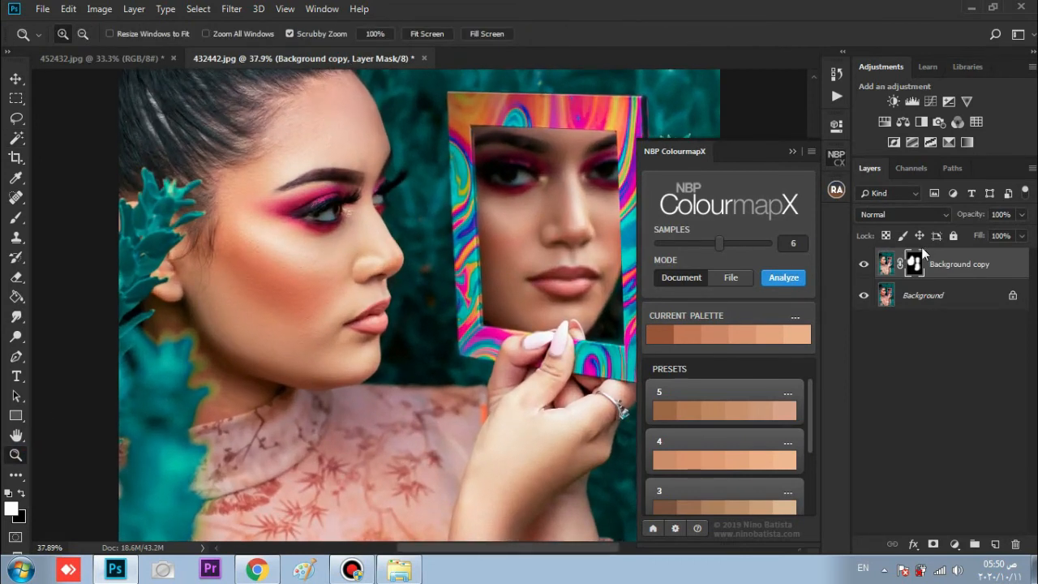
left_click(795, 317)
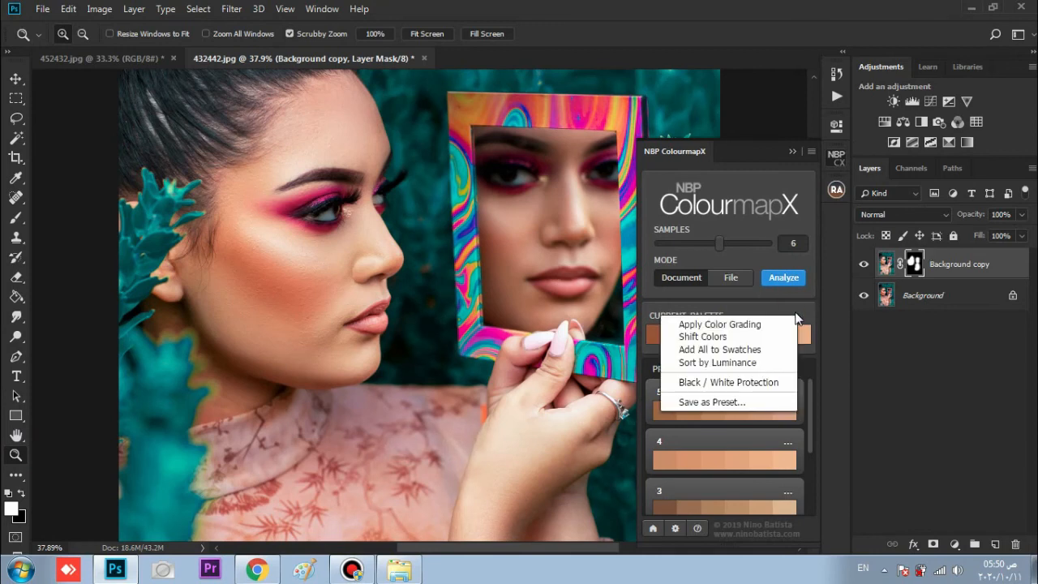
left_click(758, 325)
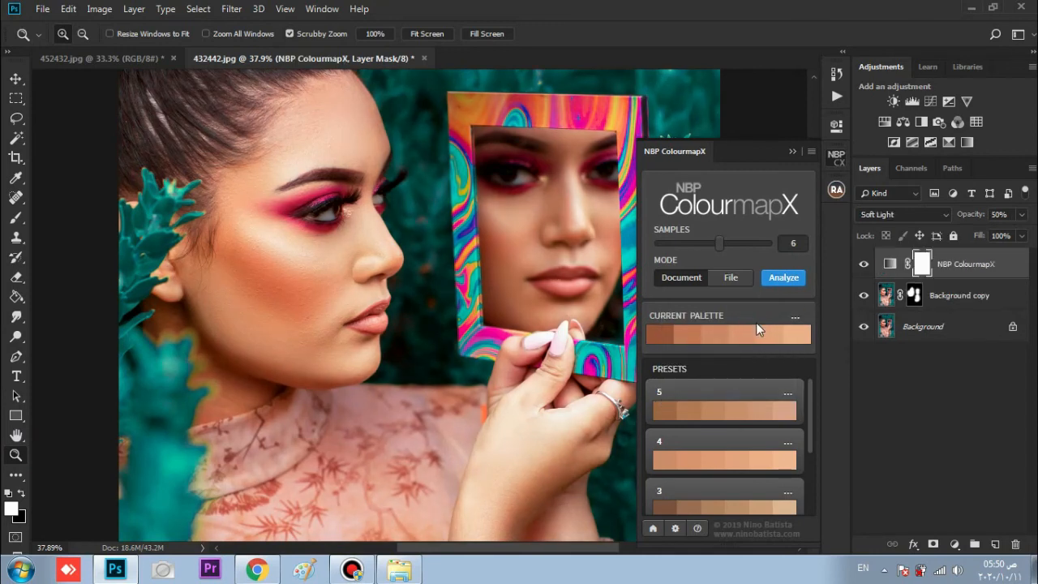
- Collapse the ColourmapX panel and fill the NBP ColourmapX layer mask with black
left_click(792, 151)
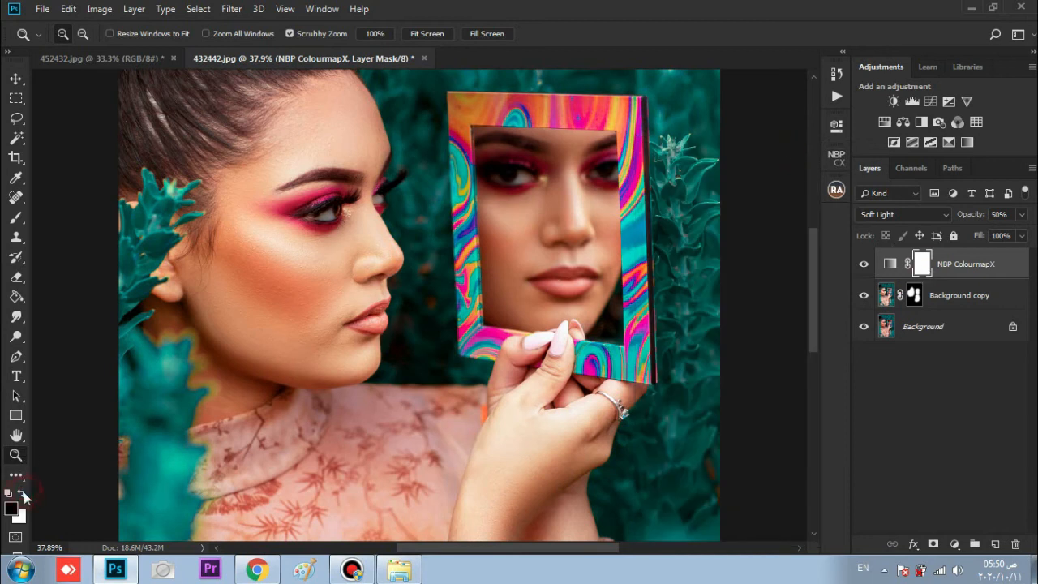
left_click(14, 299)
left_click(253, 257)
- Paint white on the NBP ColourmapX mask over the face, enlarging the brush from 250 to 400
left_click(17, 455)
mouse_move(270, 218)
left_mouse_down()
mouse_move(298, 211)
mouse_move(331, 262)
mouse_move(334, 294)
mouse_move(319, 295)
left_mouse_up()
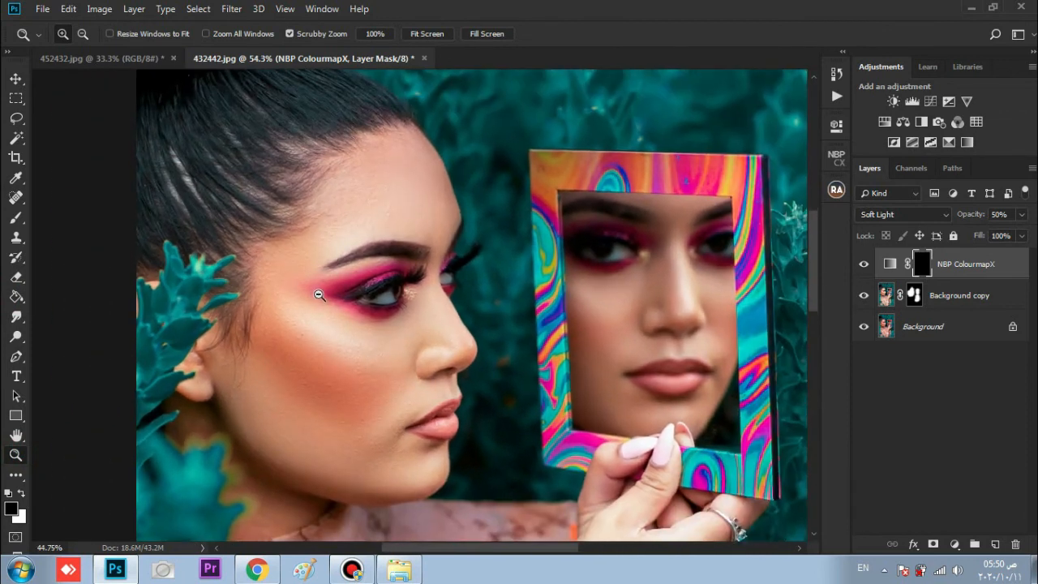
left_click(16, 217)
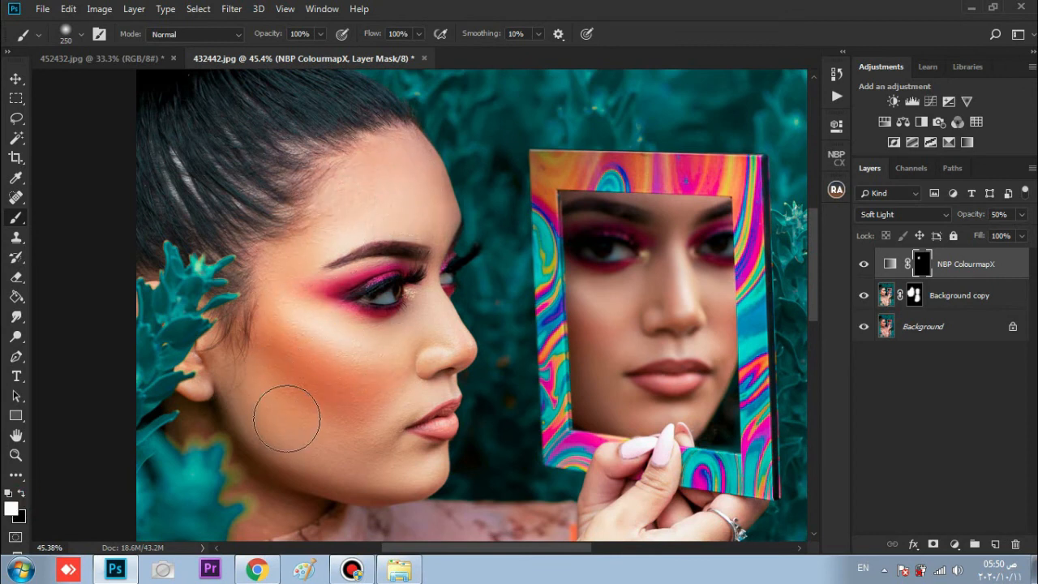
left_click_drag(395, 176, 402, 190)
key("bracketright")
key("bracketright")
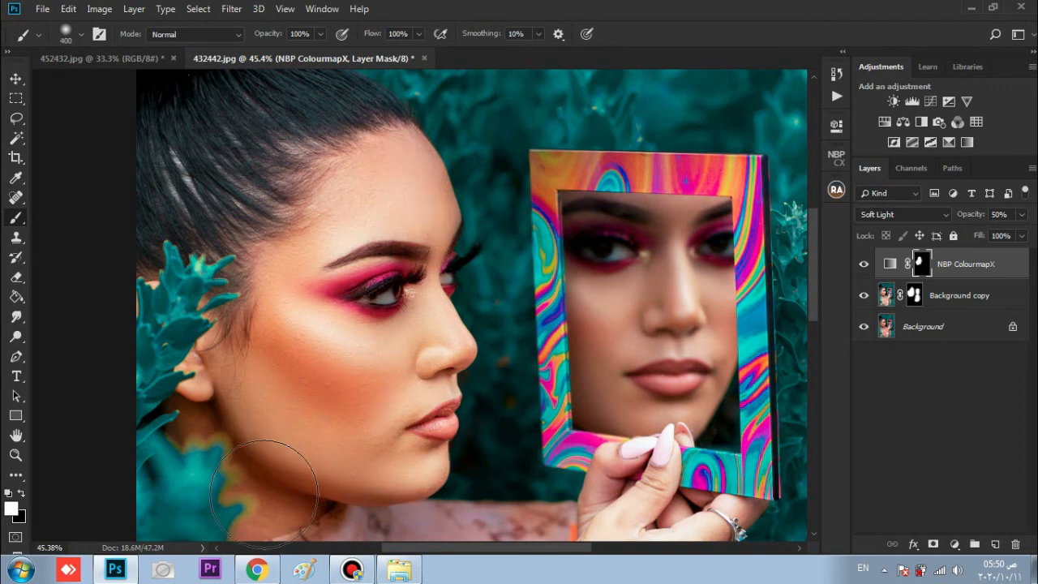
- Paint white on the NBP ColourmapX mask over the mirror reflection, hand and forearm
left_click(665, 379)
mouse_move(643, 392)
left_mouse_down()
mouse_move(623, 236)
mouse_move(686, 327)
mouse_move(665, 392)
mouse_move(642, 387)
mouse_move(612, 128)
left_mouse_up()
key("space")
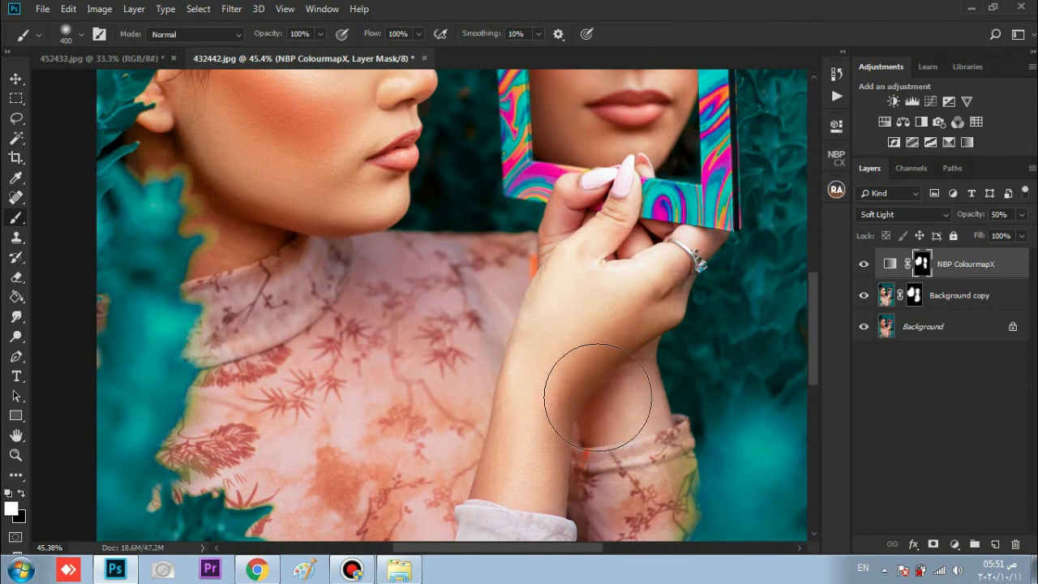
- Flatten the graded portrait into a single Background layer
left_click(16, 455)
left_click_drag(271, 342, 200, 369)
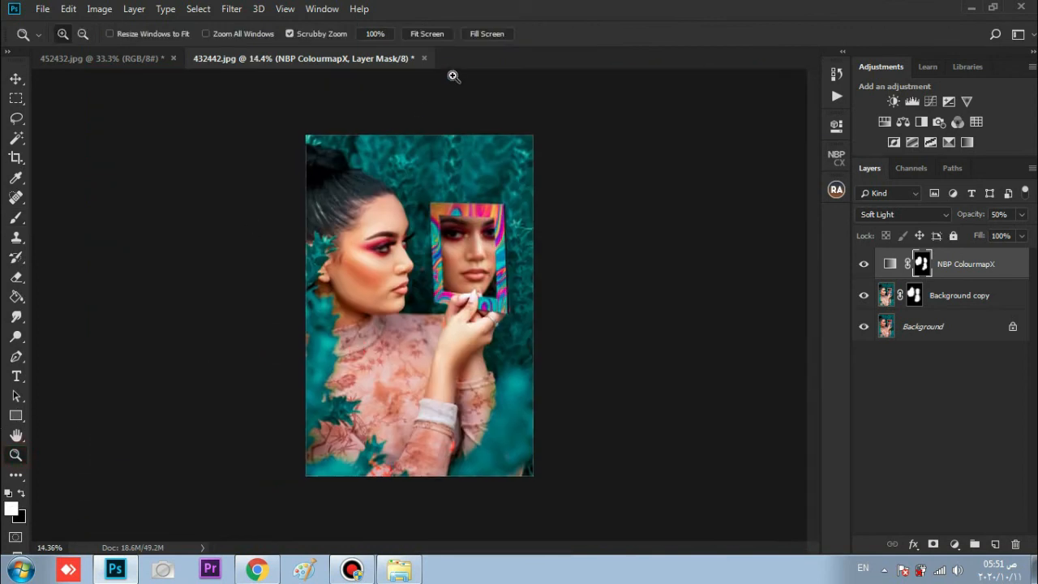
left_click(428, 38)
mouse_move(440, 244)
left_mouse_down()
mouse_move(335, 267)
mouse_move(425, 235)
left_mouse_up()
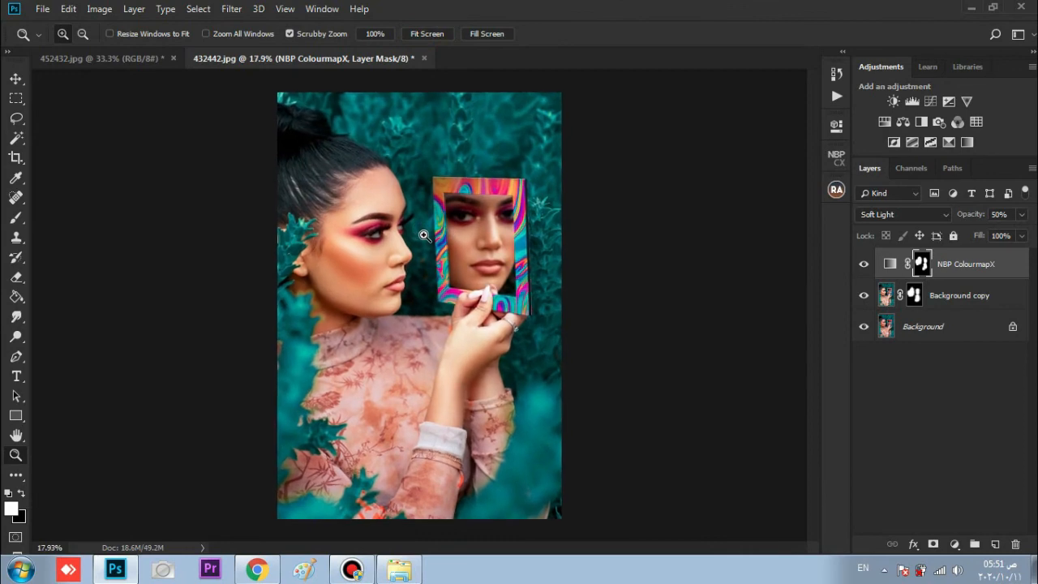
left_click(939, 321)
right_click(941, 325)
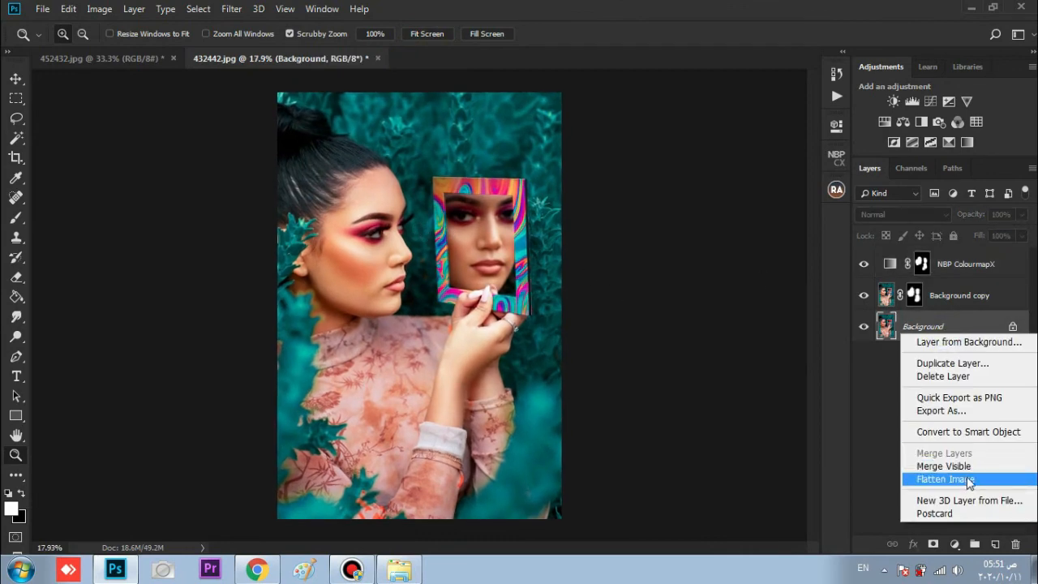
left_click(967, 480)
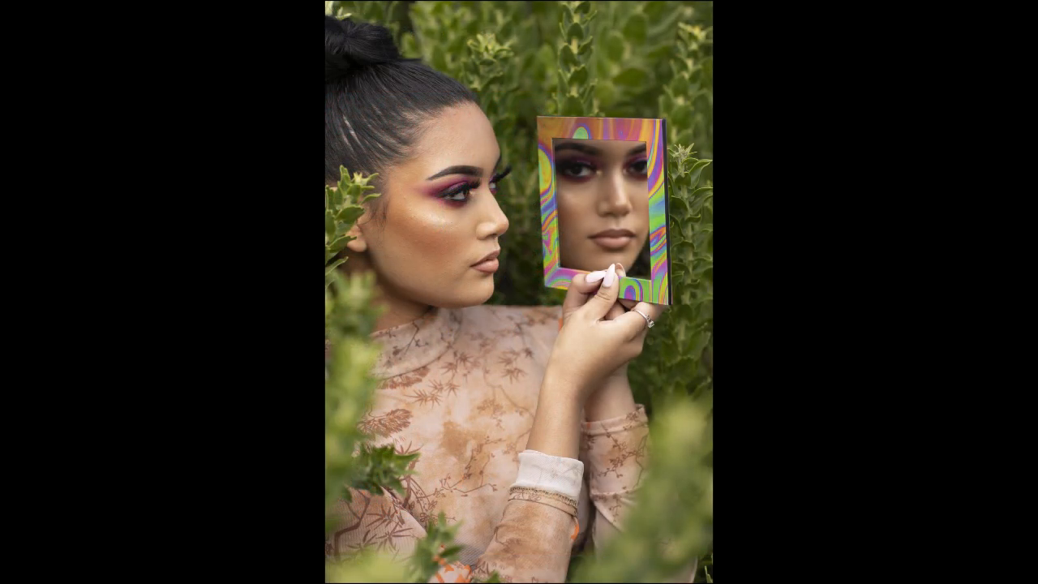